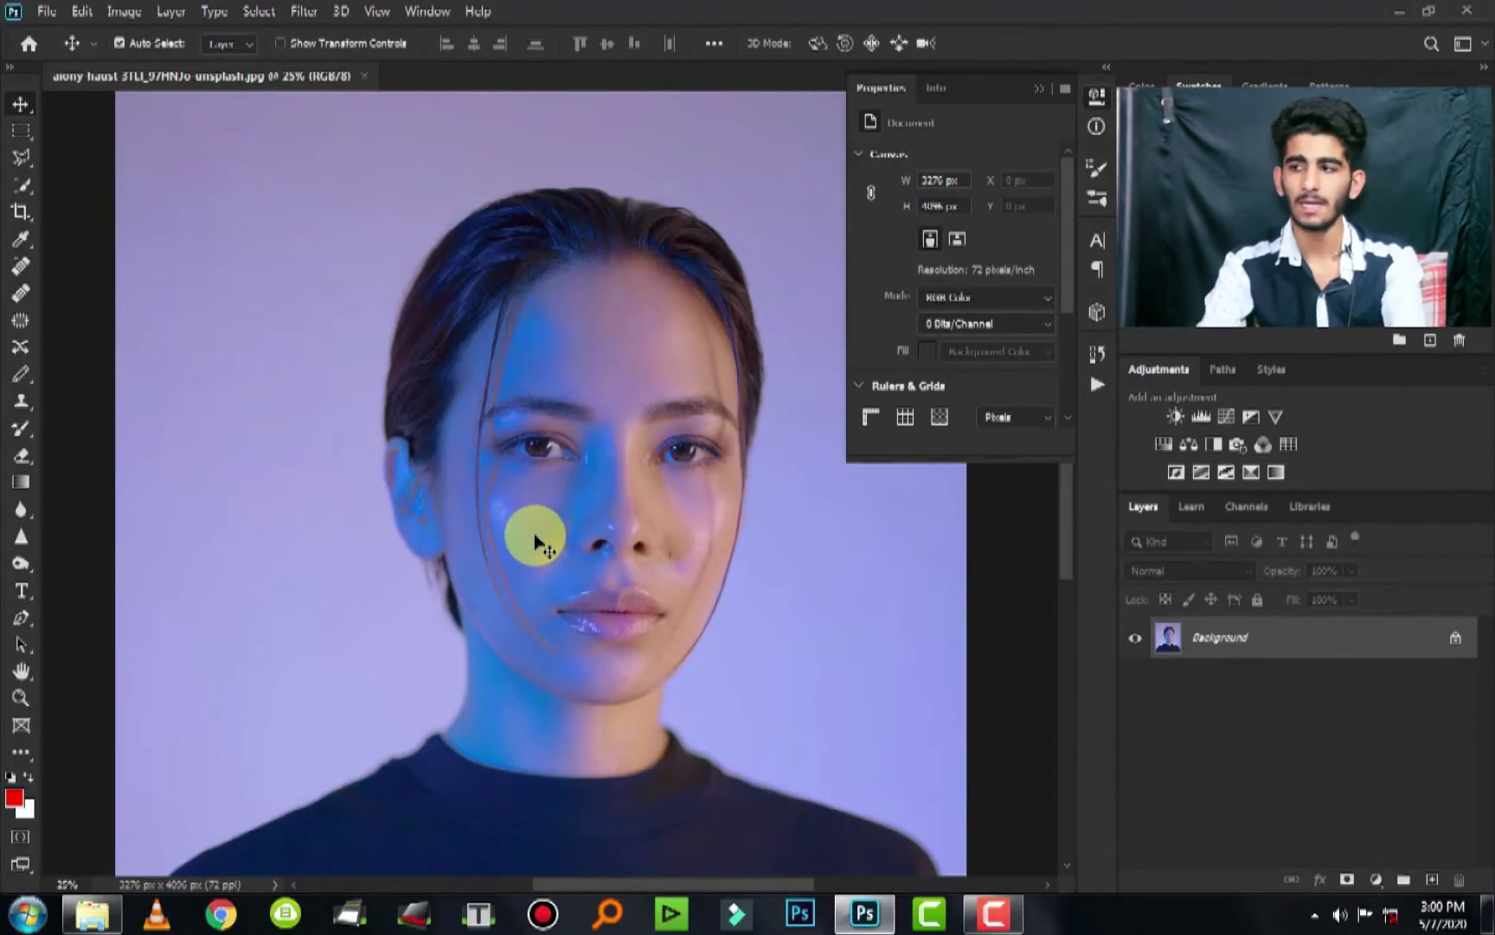
- Duplicate the background portrait layer
click(996, 913)
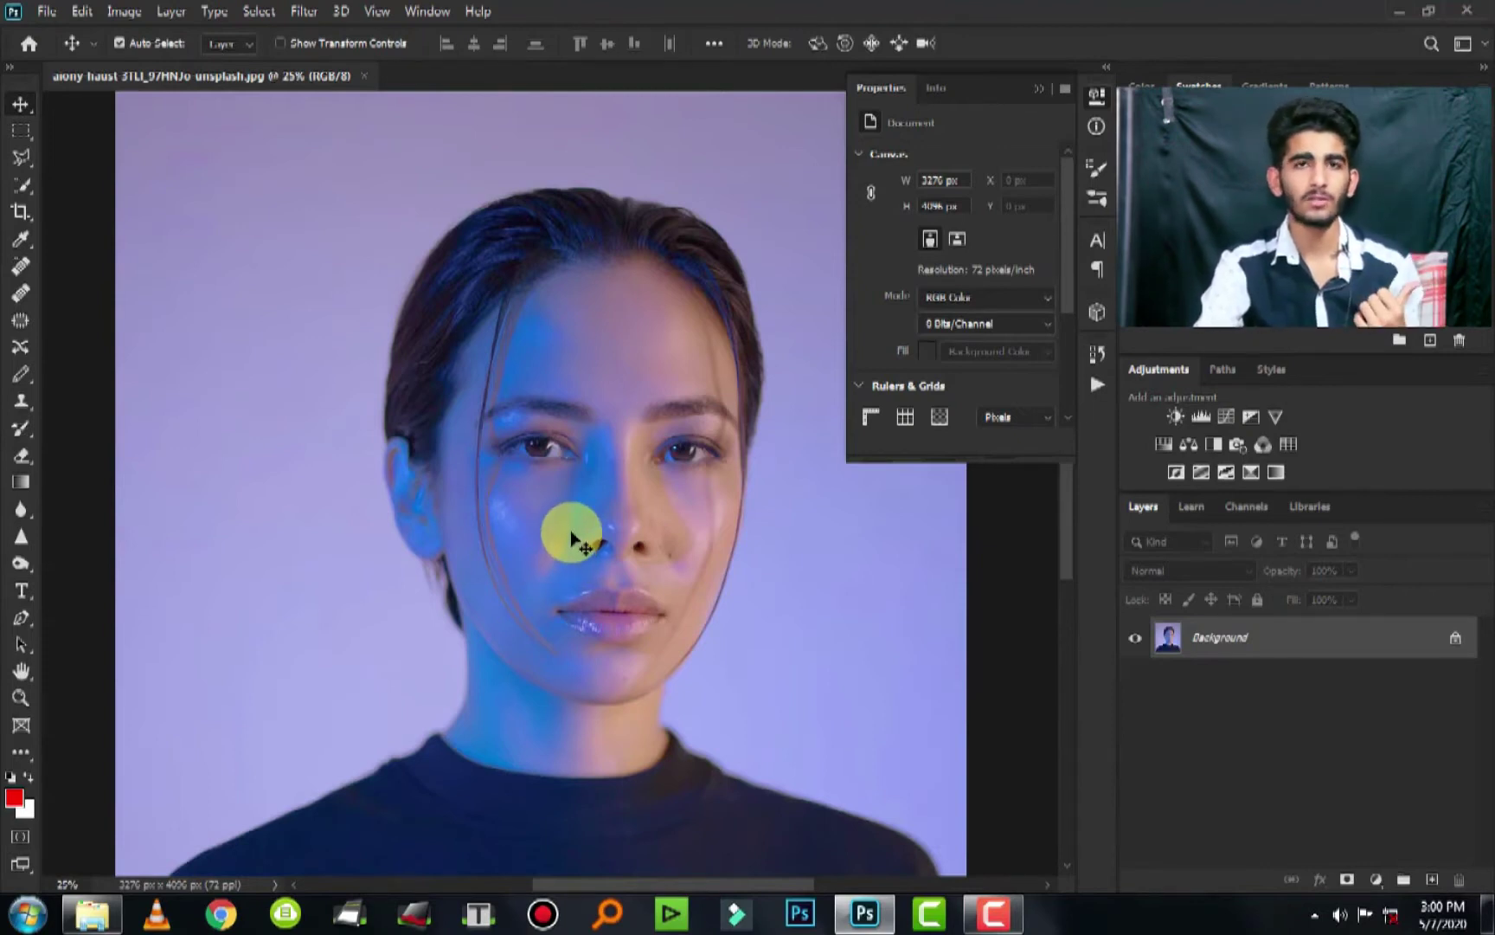
key(ctrl+minus)
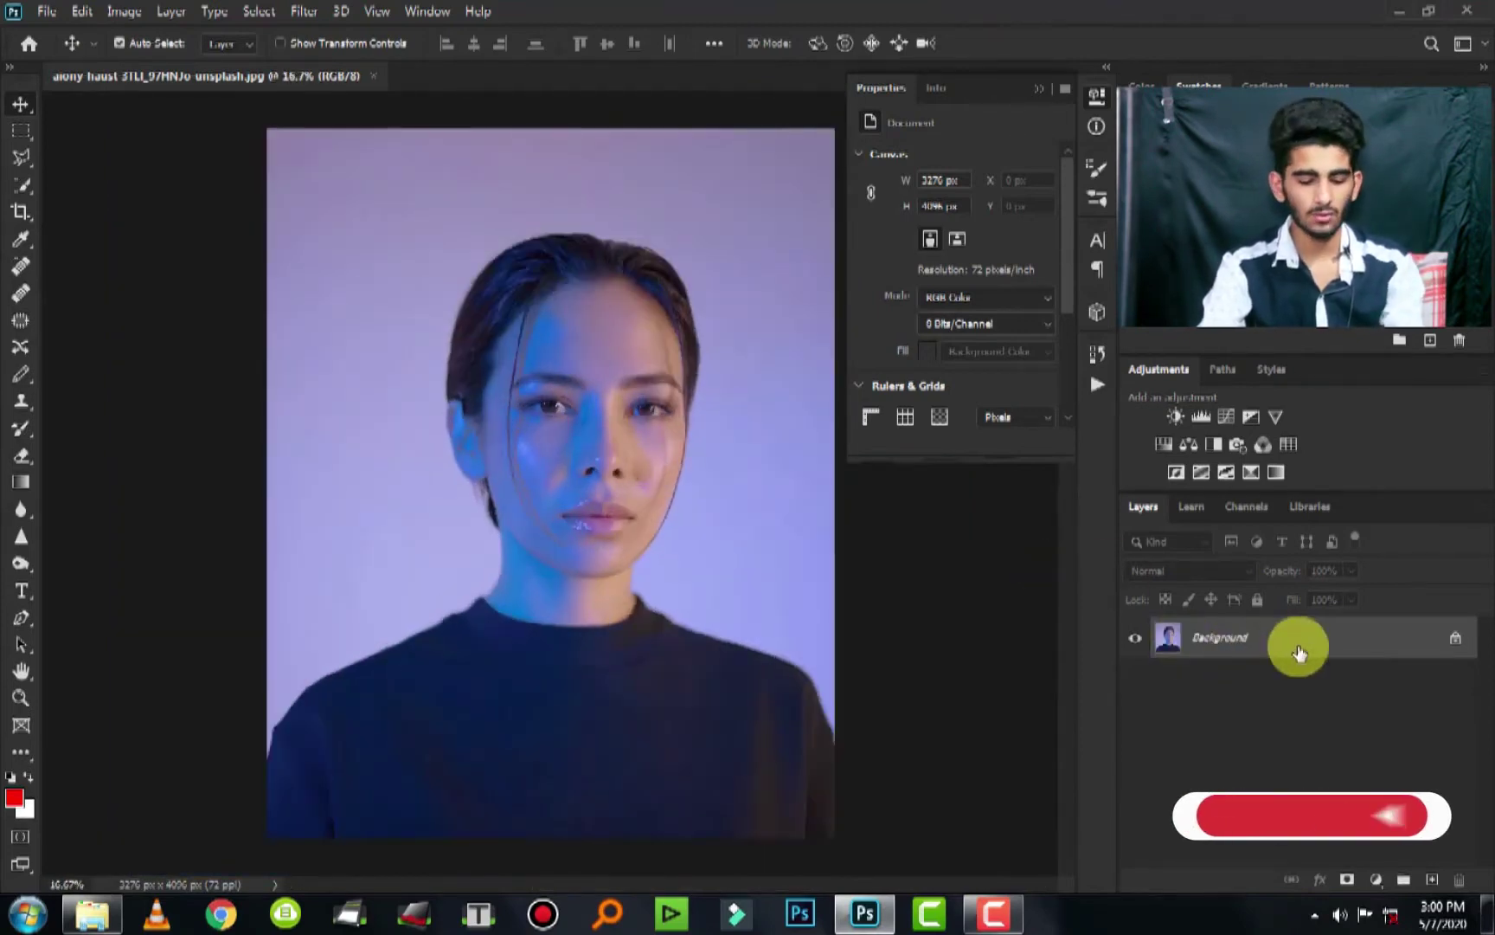
key(ctrl+j)
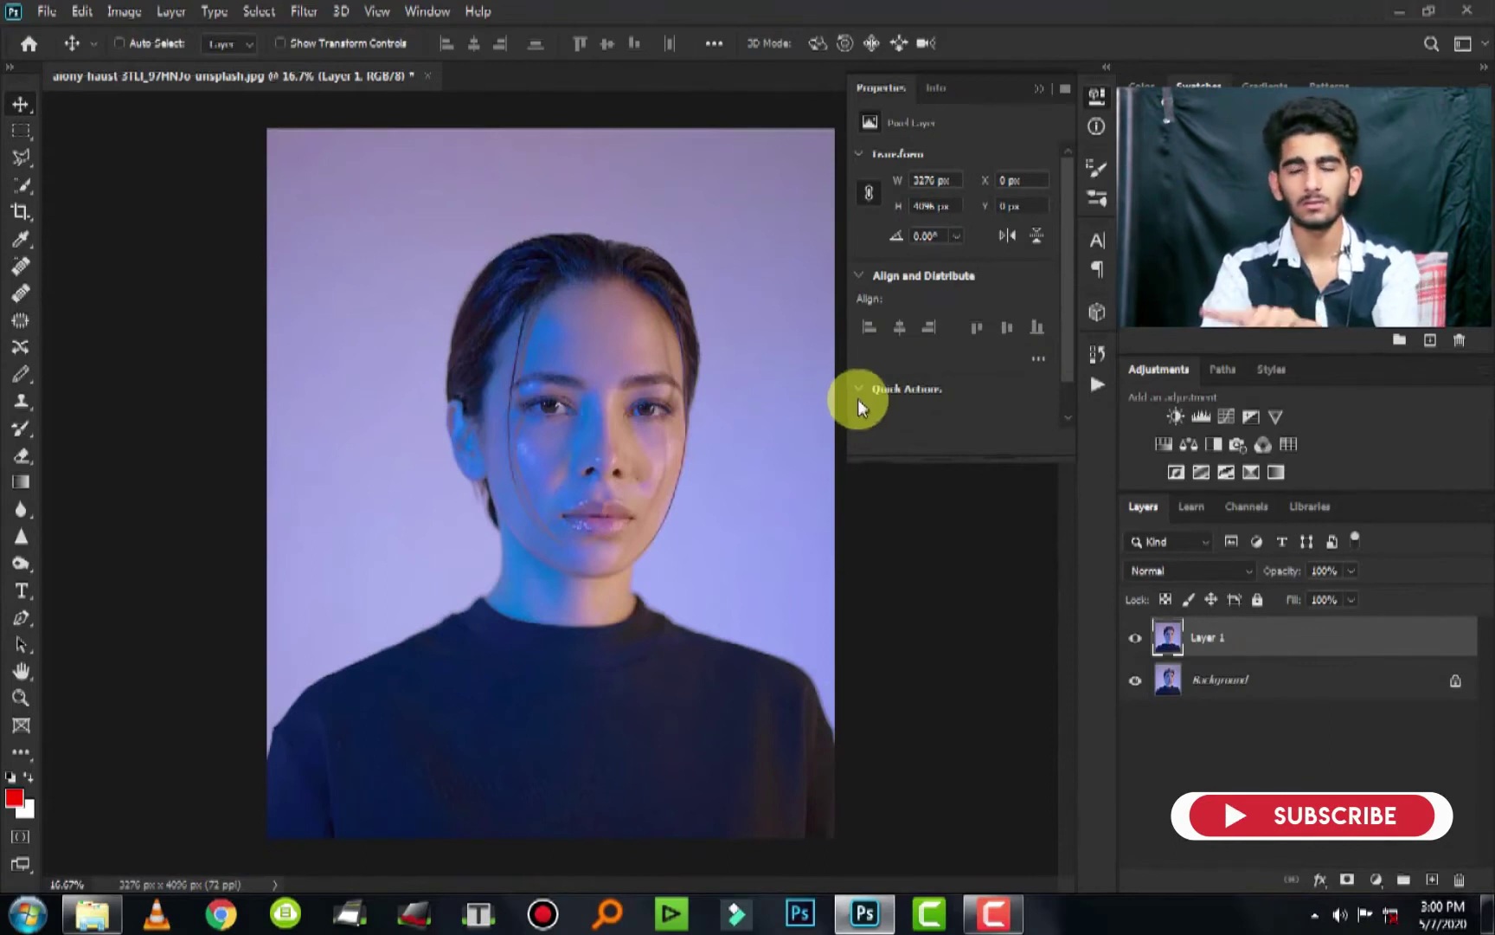
- In Camera Raw Calibration, set the red primary hue fully positive and green fully negative
key(ctrl+shift+a)
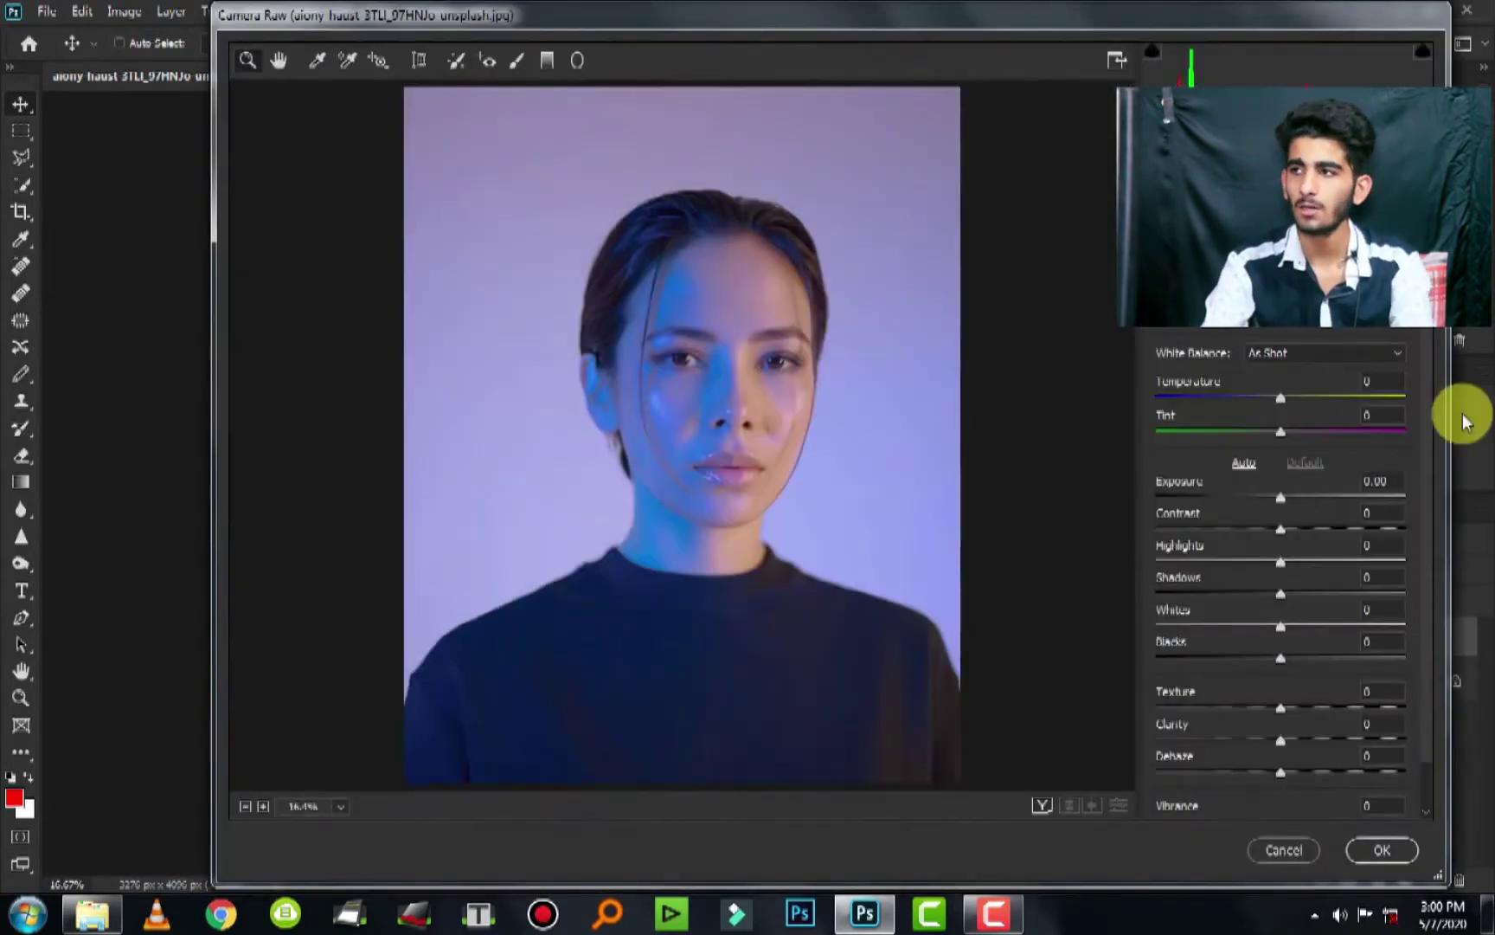
key(ctrl+alt+5)
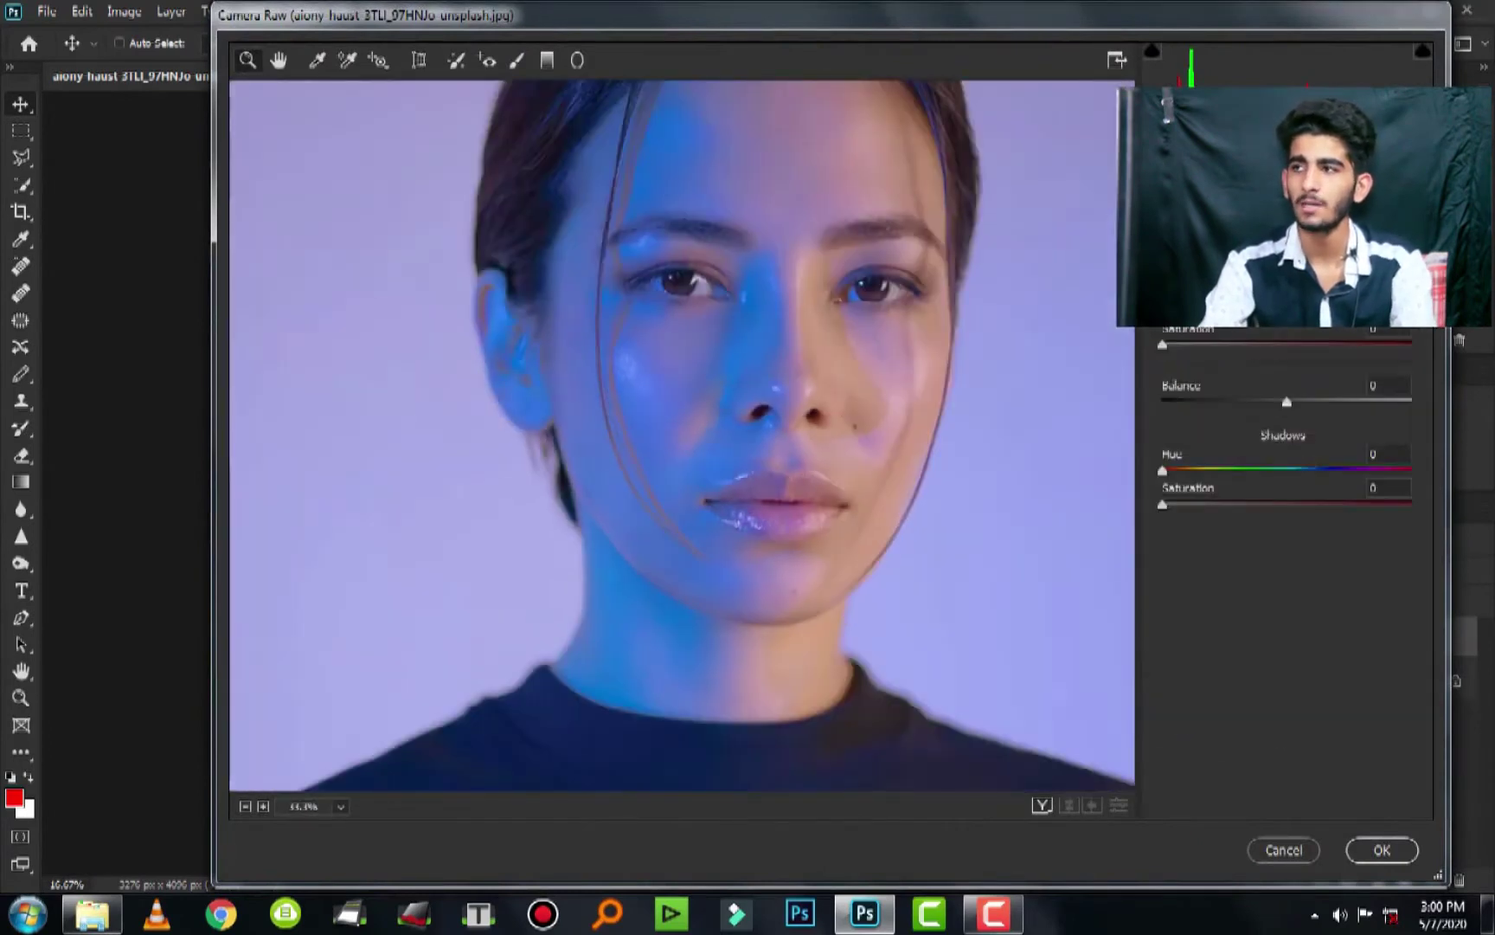
key(ctrl+alt+6)
key(ctrl+alt+7)
key(ctrl+alt+8)
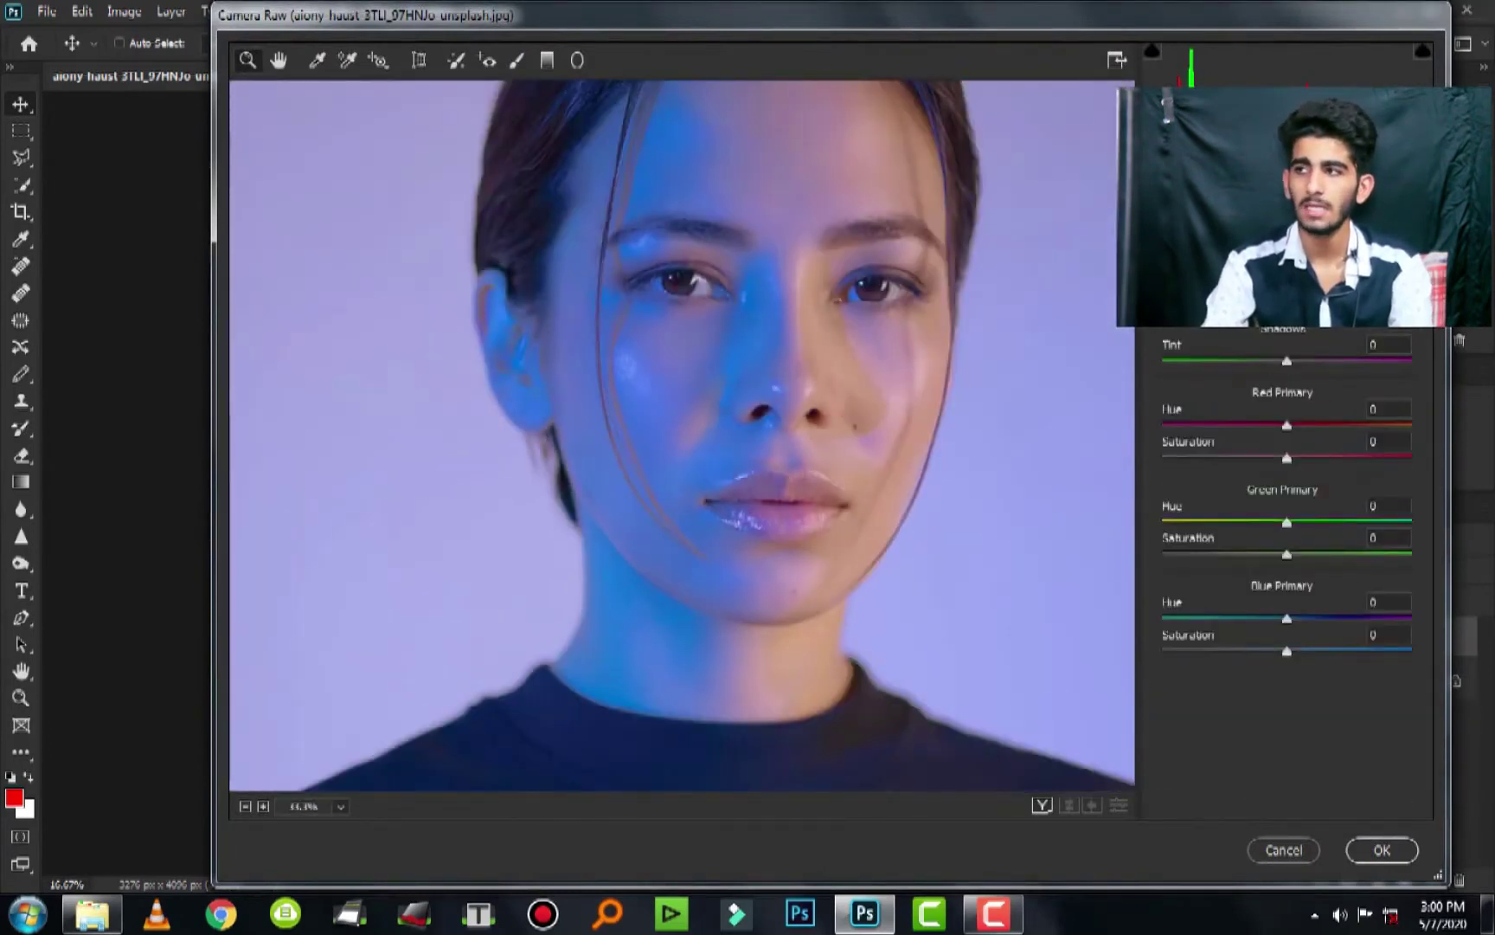
drag(1287, 425, 1480, 424)
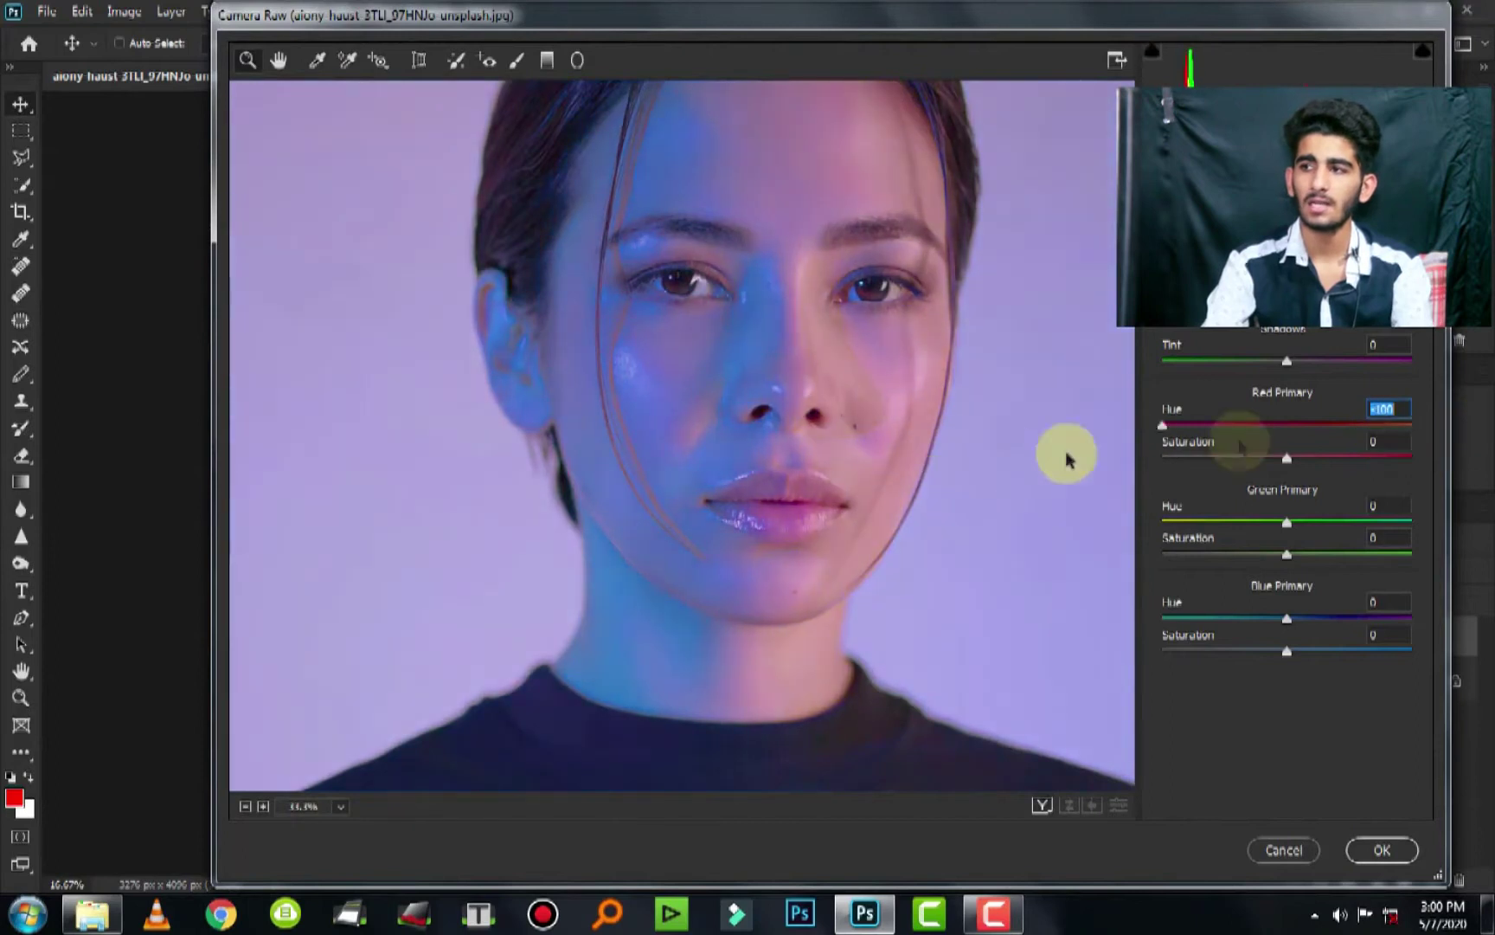
drag(1287, 522, 901, 523)
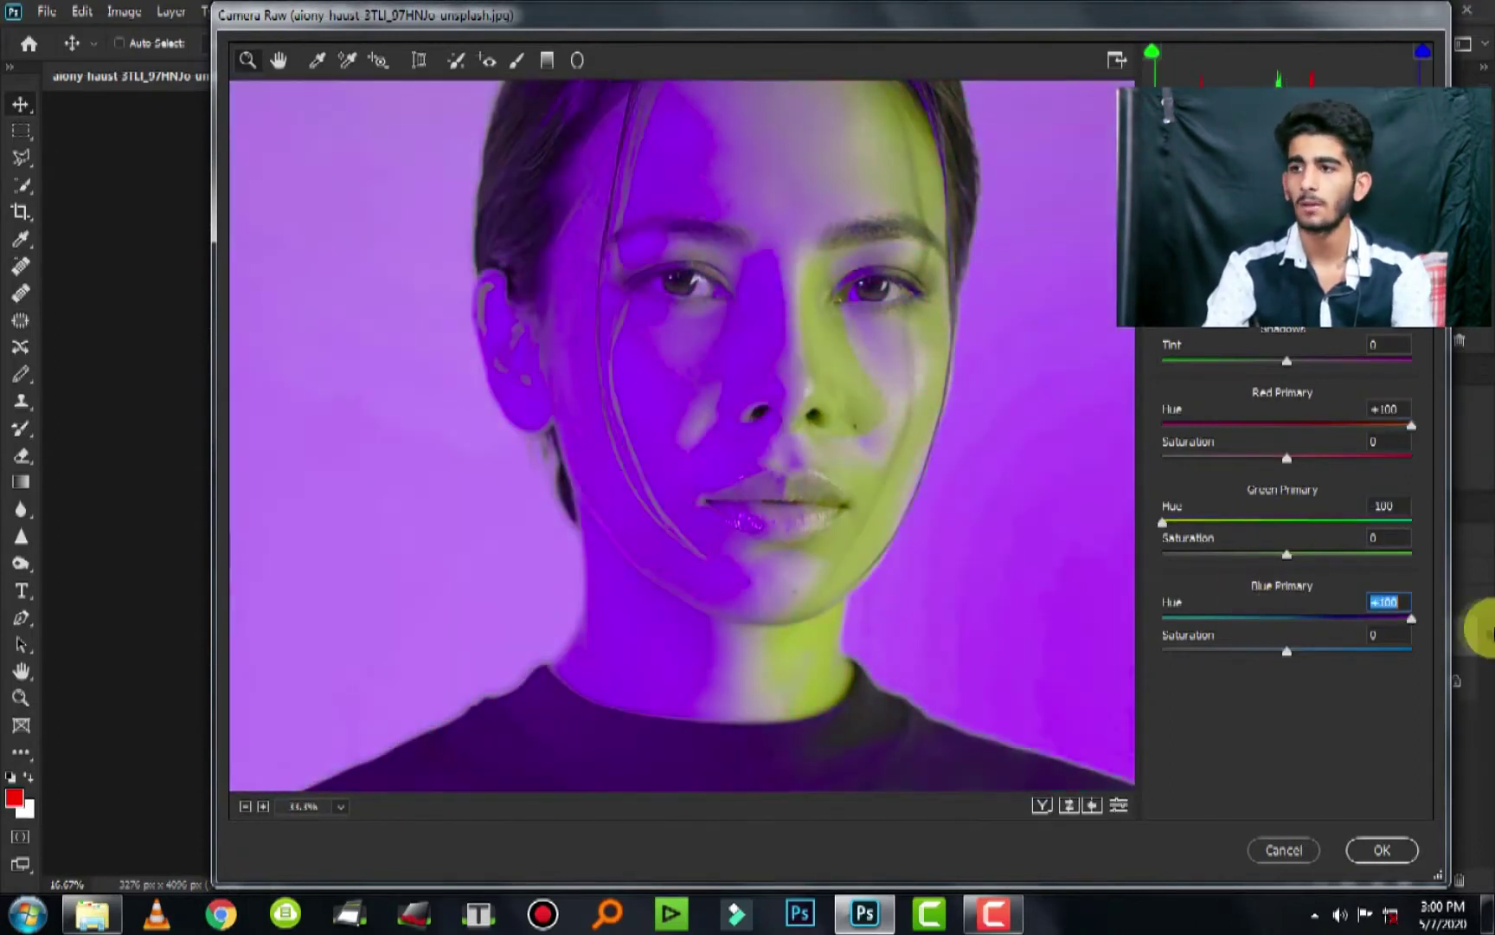
- Push the blue primary hue negative for cyan, and adjust the primary saturations to deepen the orange
drag(1286, 620, 891, 591)
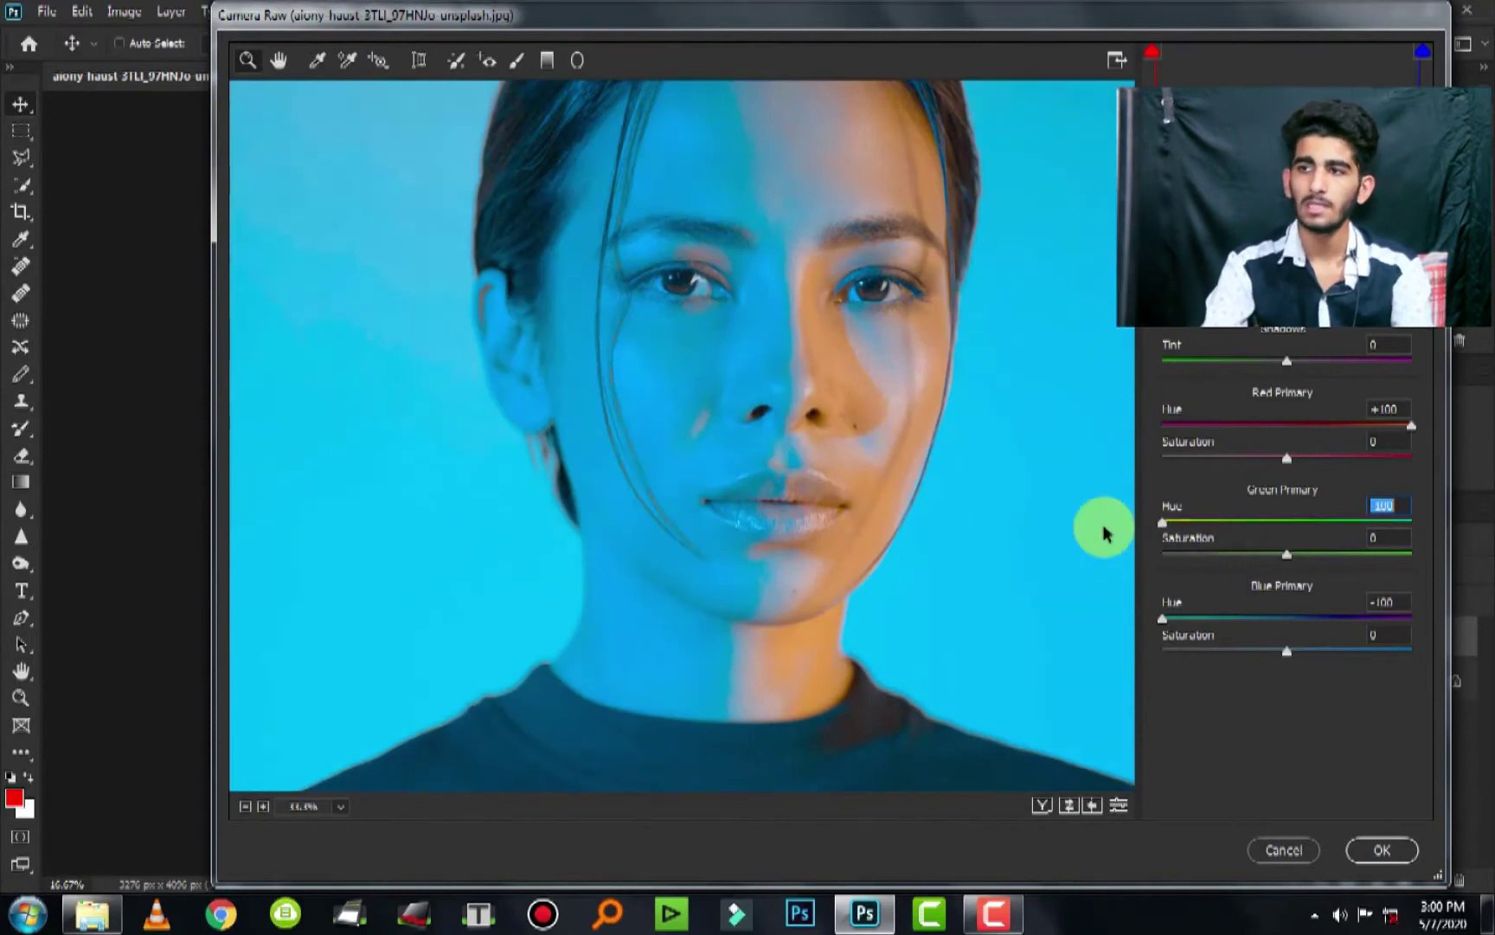
drag(1286, 651, 1484, 649)
double_click(1412, 651)
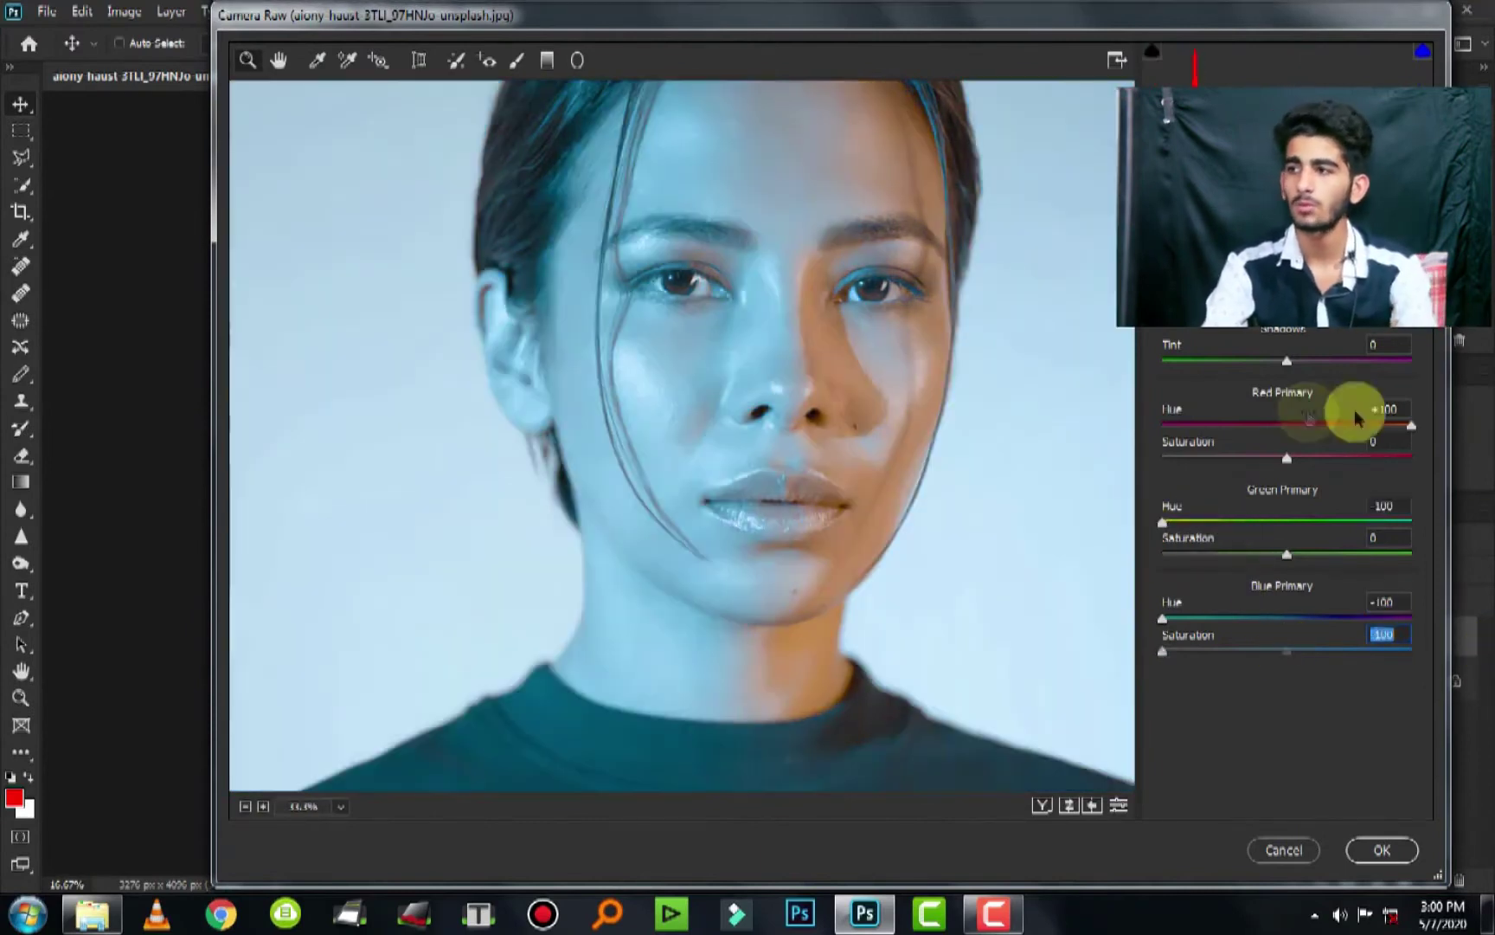
mouse_move(1287, 457)
mouse_down()
mouse_move(1140, 458)
mouse_move(1379, 467)
mouse_up()
drag(1287, 554, 1445, 554)
- In HSL saturation, slightly boost Blues and rebalance Oranges on the lit face half
click(1265, 102)
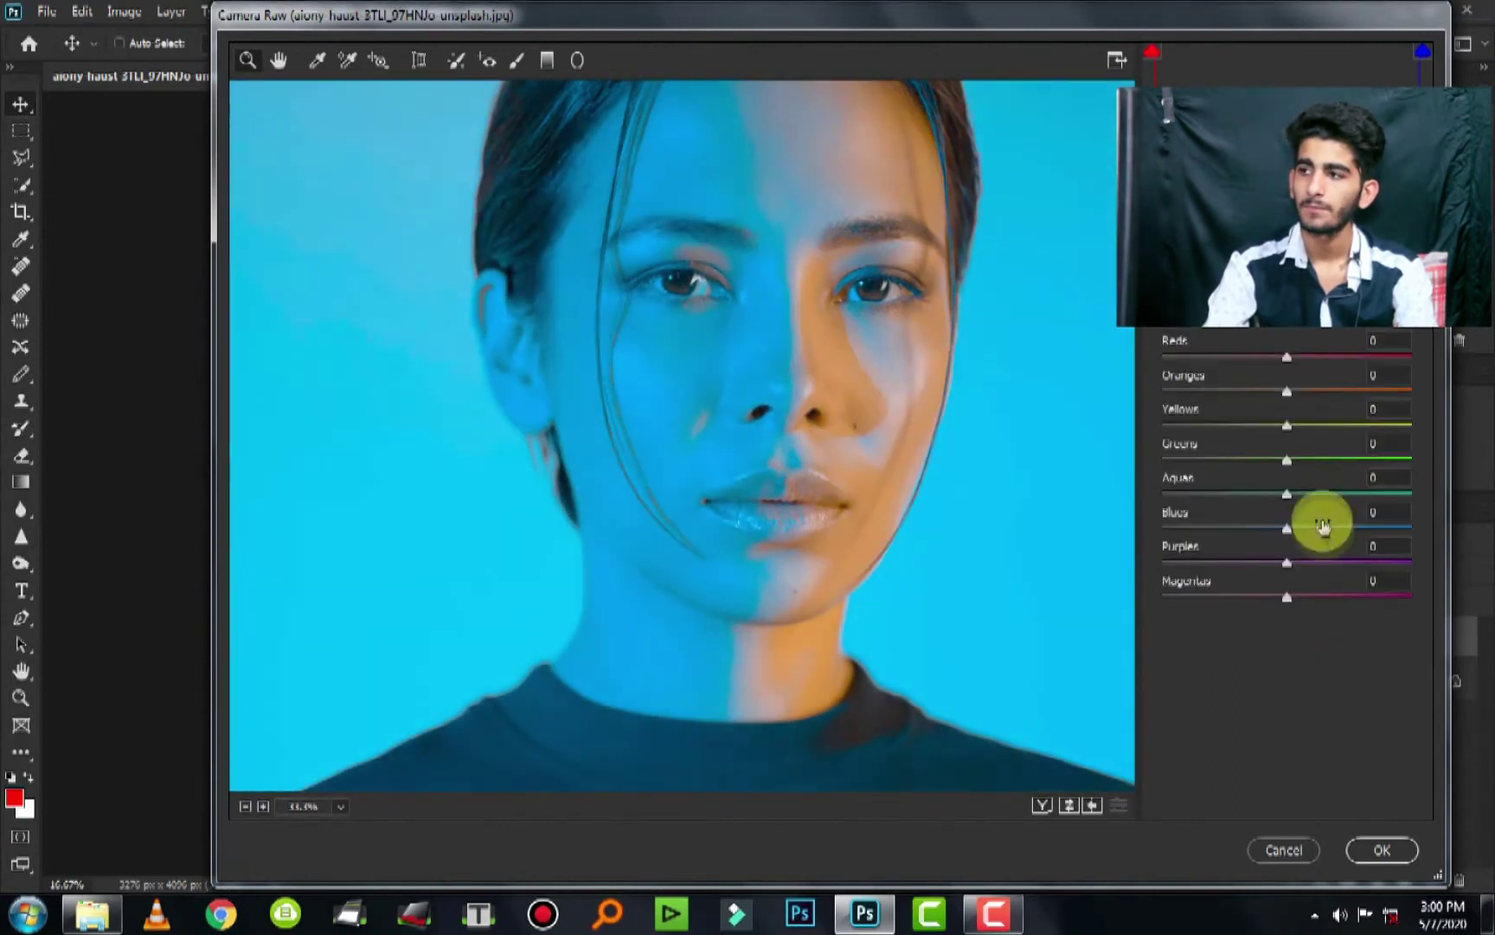
mouse_move(1303, 536)
mouse_down()
mouse_move(1411, 524)
mouse_move(1306, 527)
mouse_up()
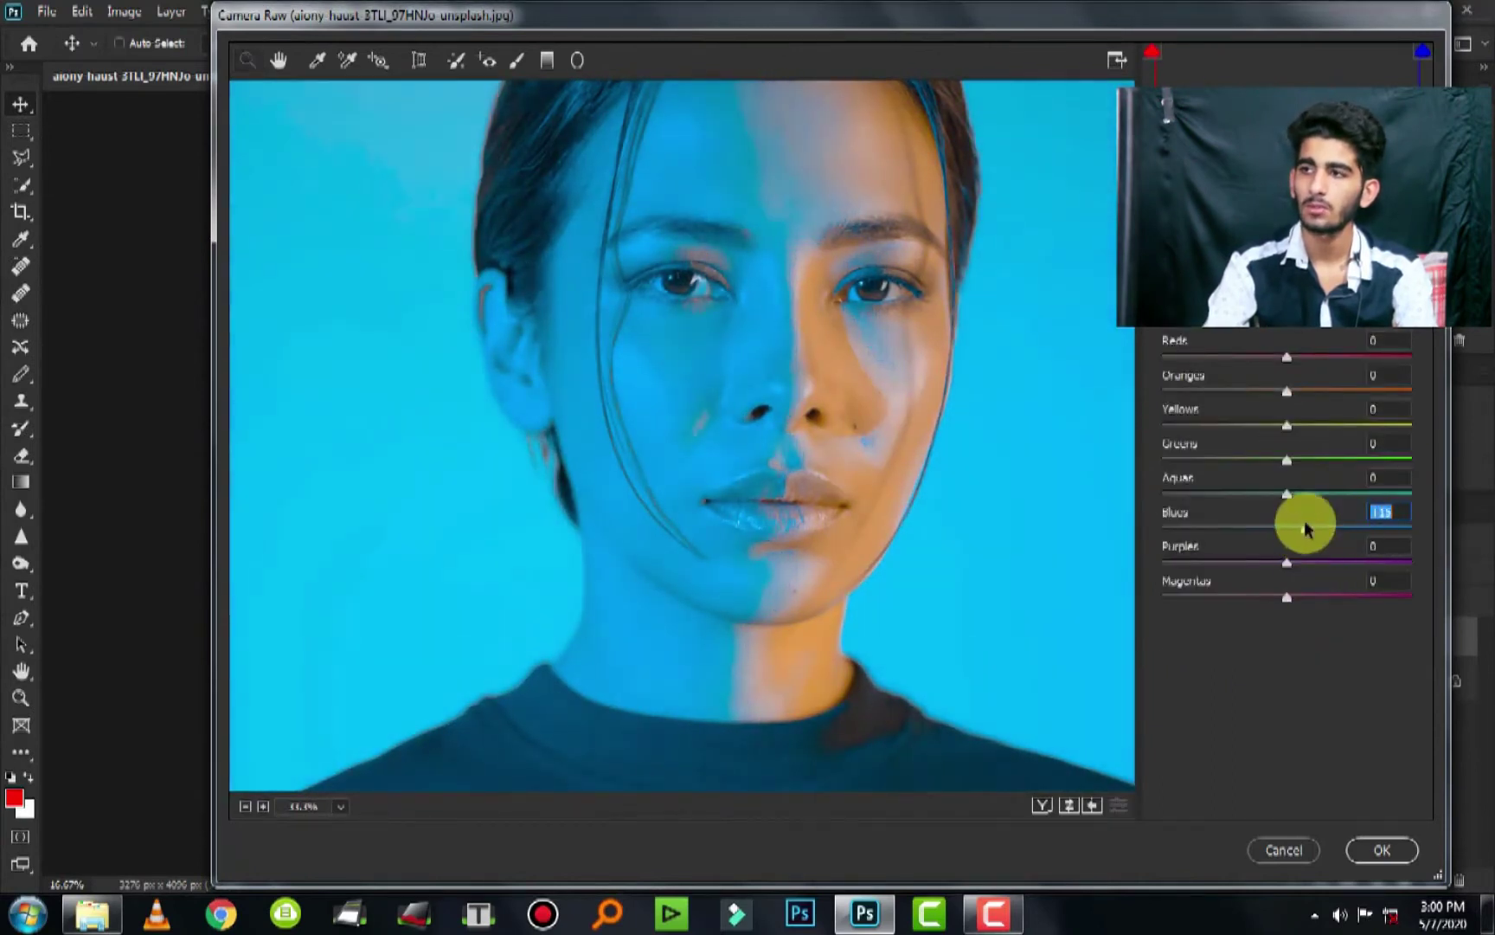
key(ctrl+minus)
drag(1287, 391, 1480, 394)
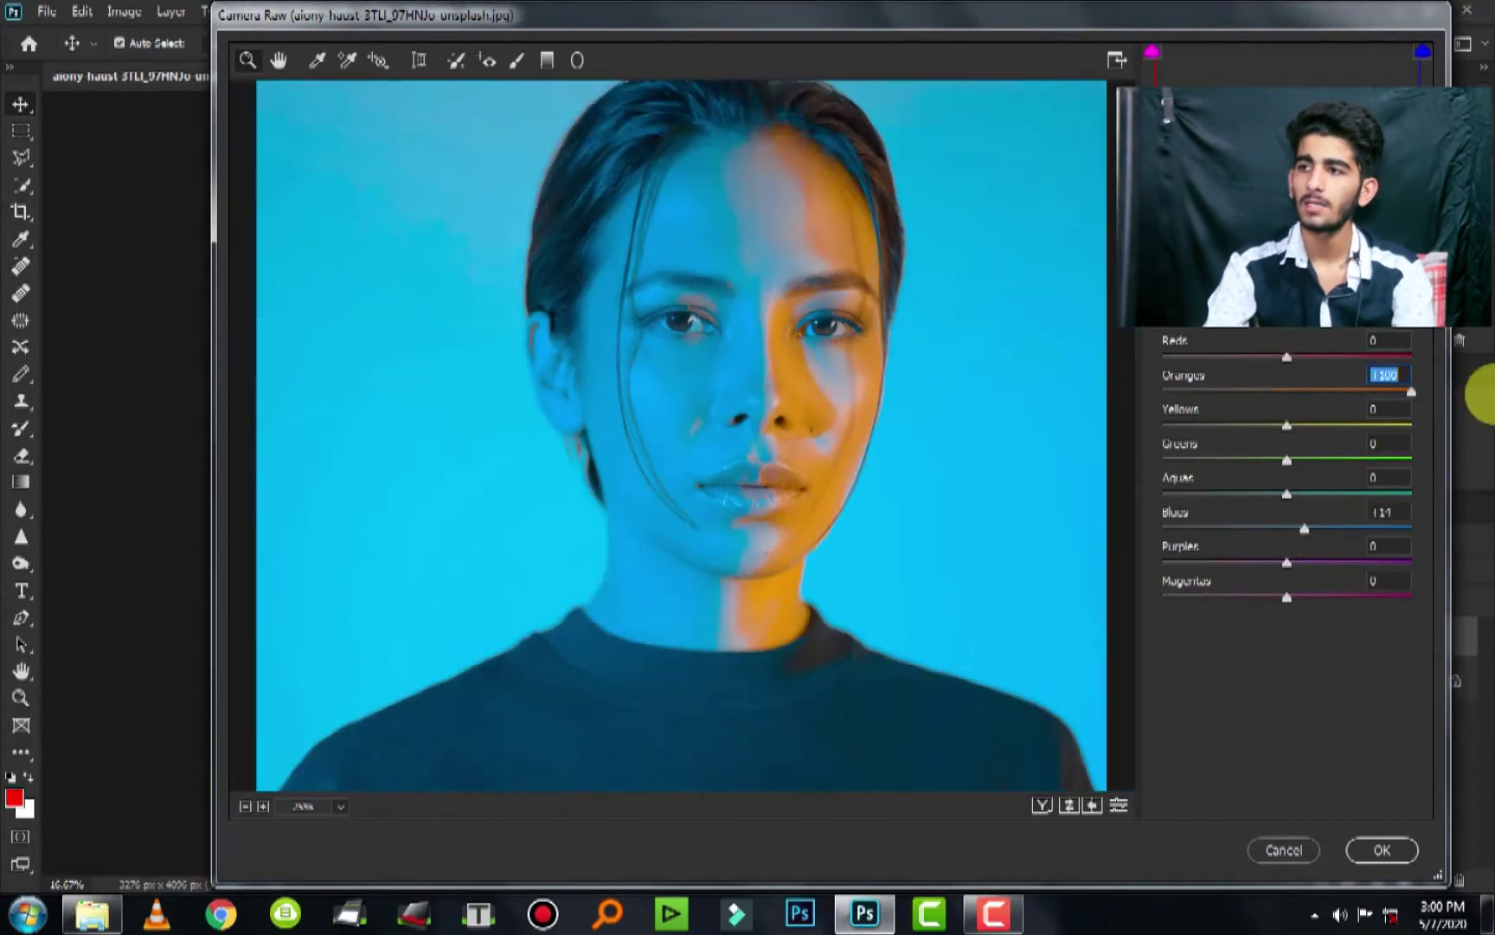
mouse_move(1275, 387)
mouse_down()
mouse_move(944, 416)
mouse_move(1471, 420)
mouse_up()
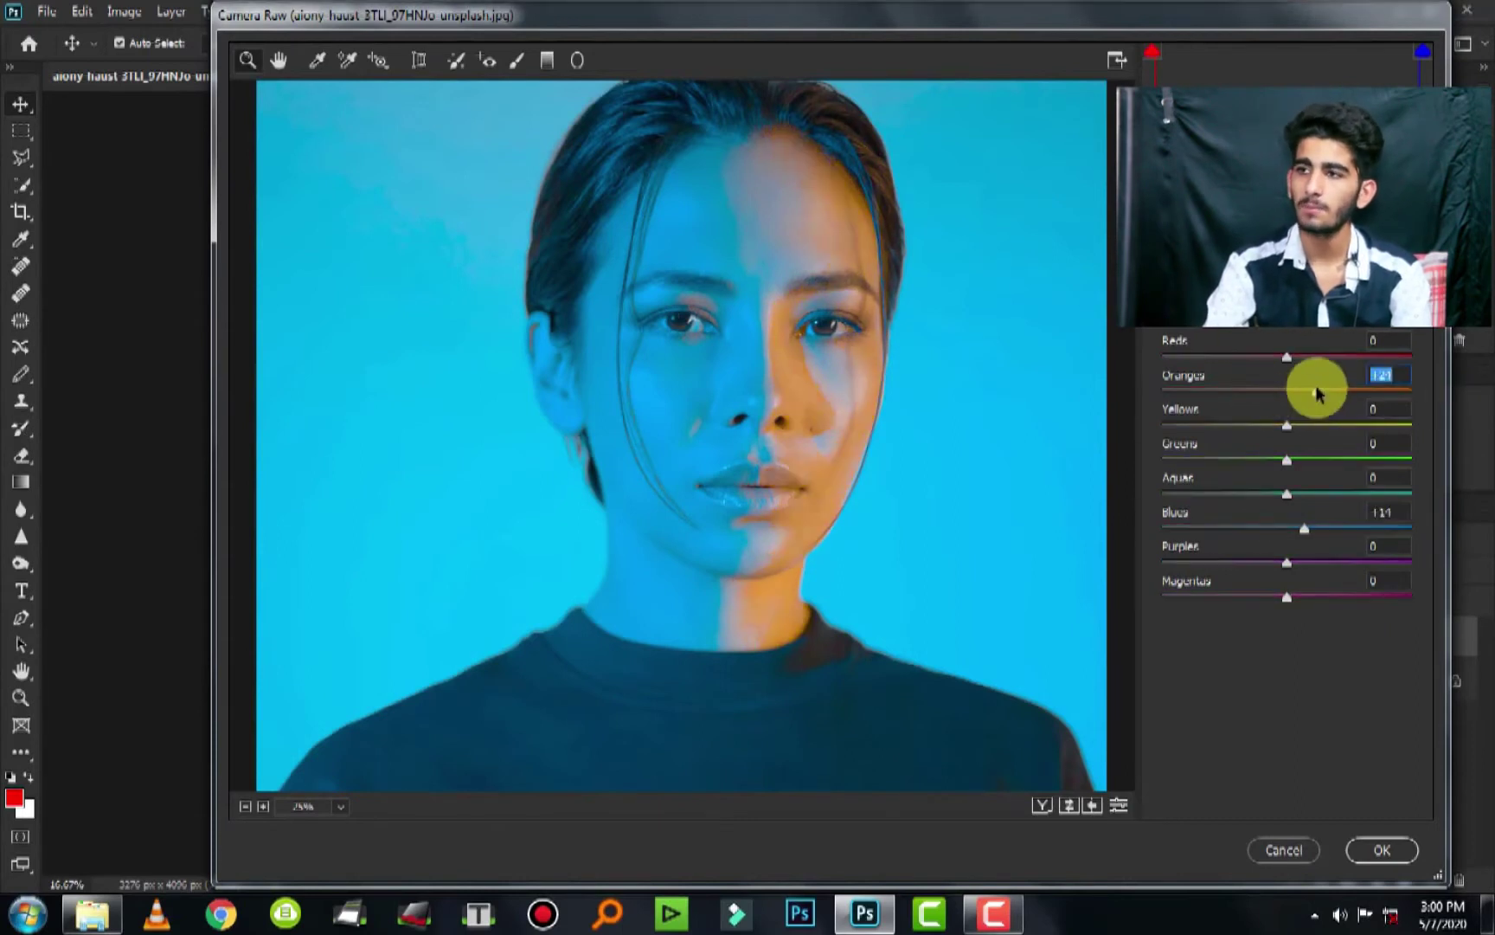
- Lower Vibrance to soften the cyan background, apply the filter, and compare against the original
click(1140, 208)
scroll(1321, 794, down, 2)
drag(1278, 775, 1256, 772)
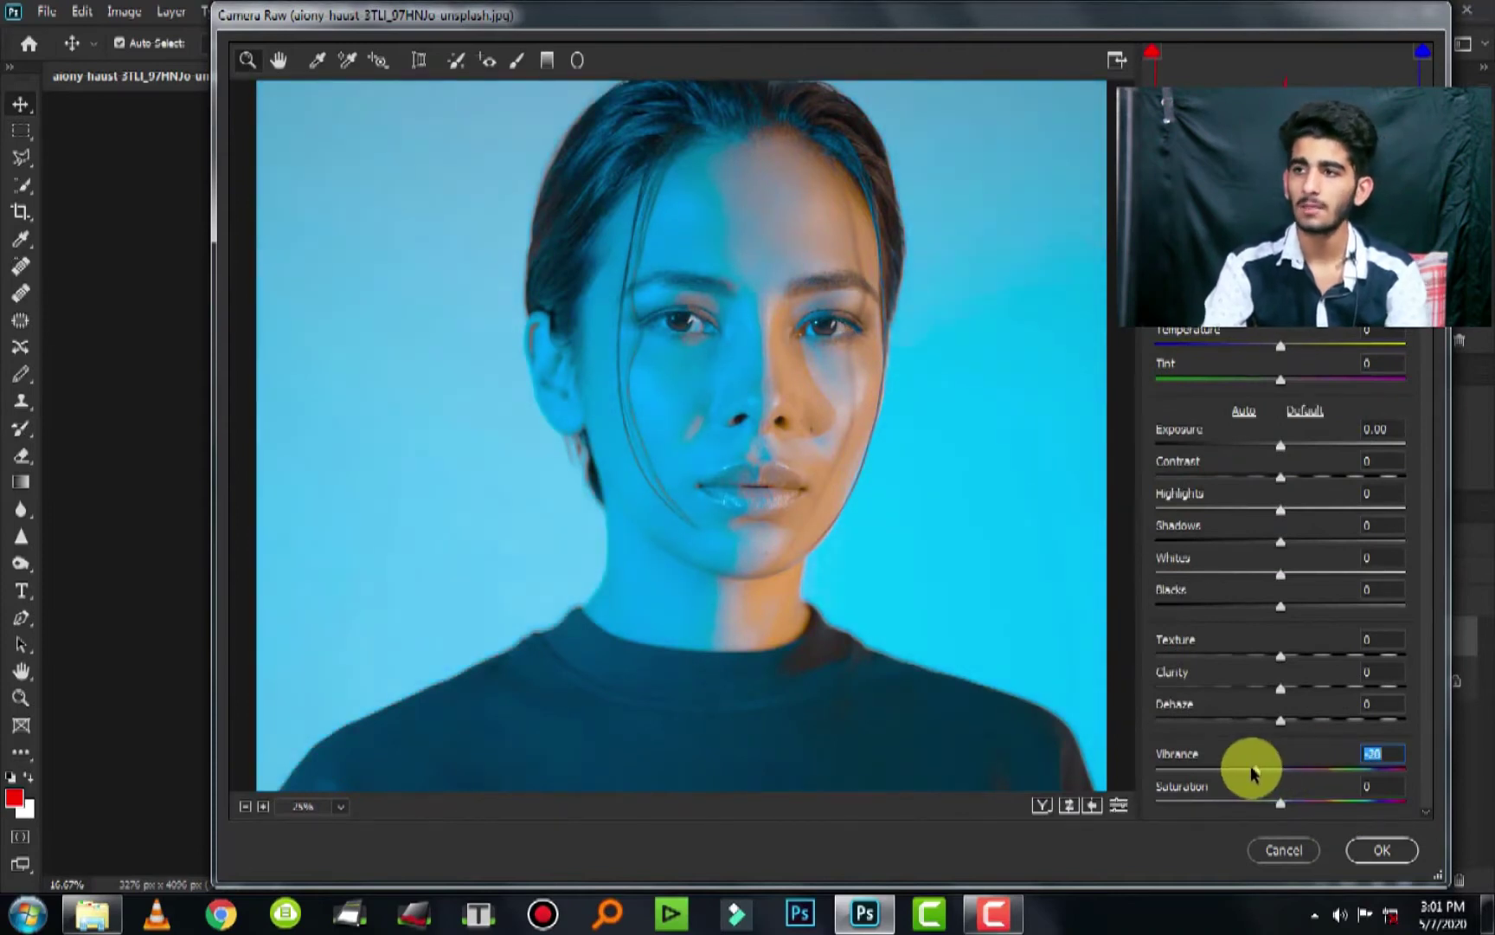
key(Return)
click(1135, 638)
click(1135, 638)
key(ctrl+plus)
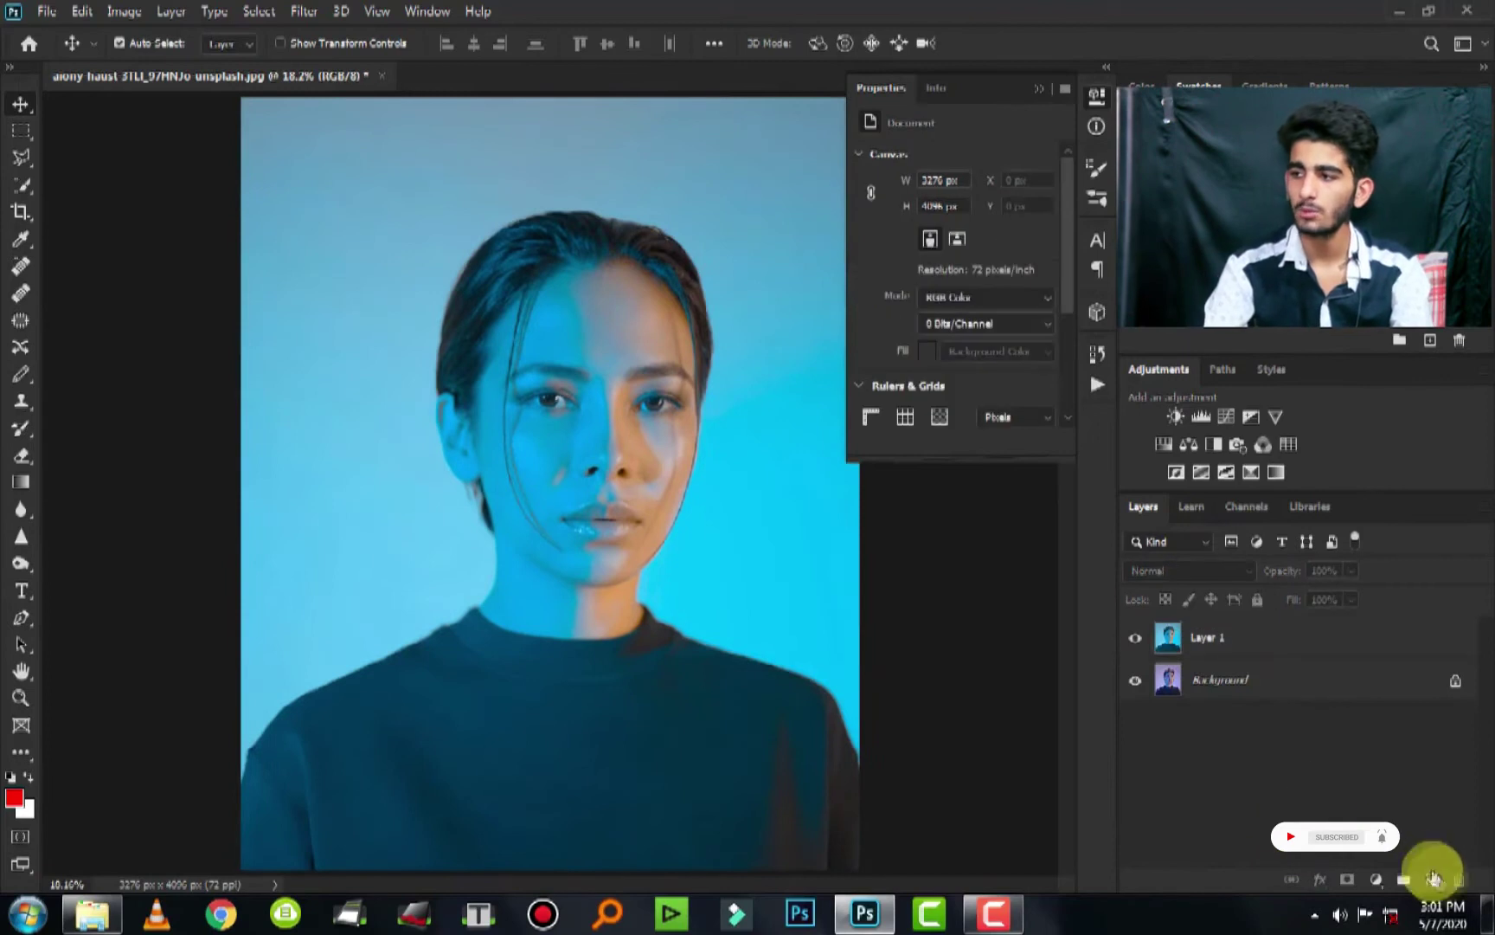
- Add a new empty layer, set blue as the foreground colour, and choose a gradient preset
click(1463, 880)
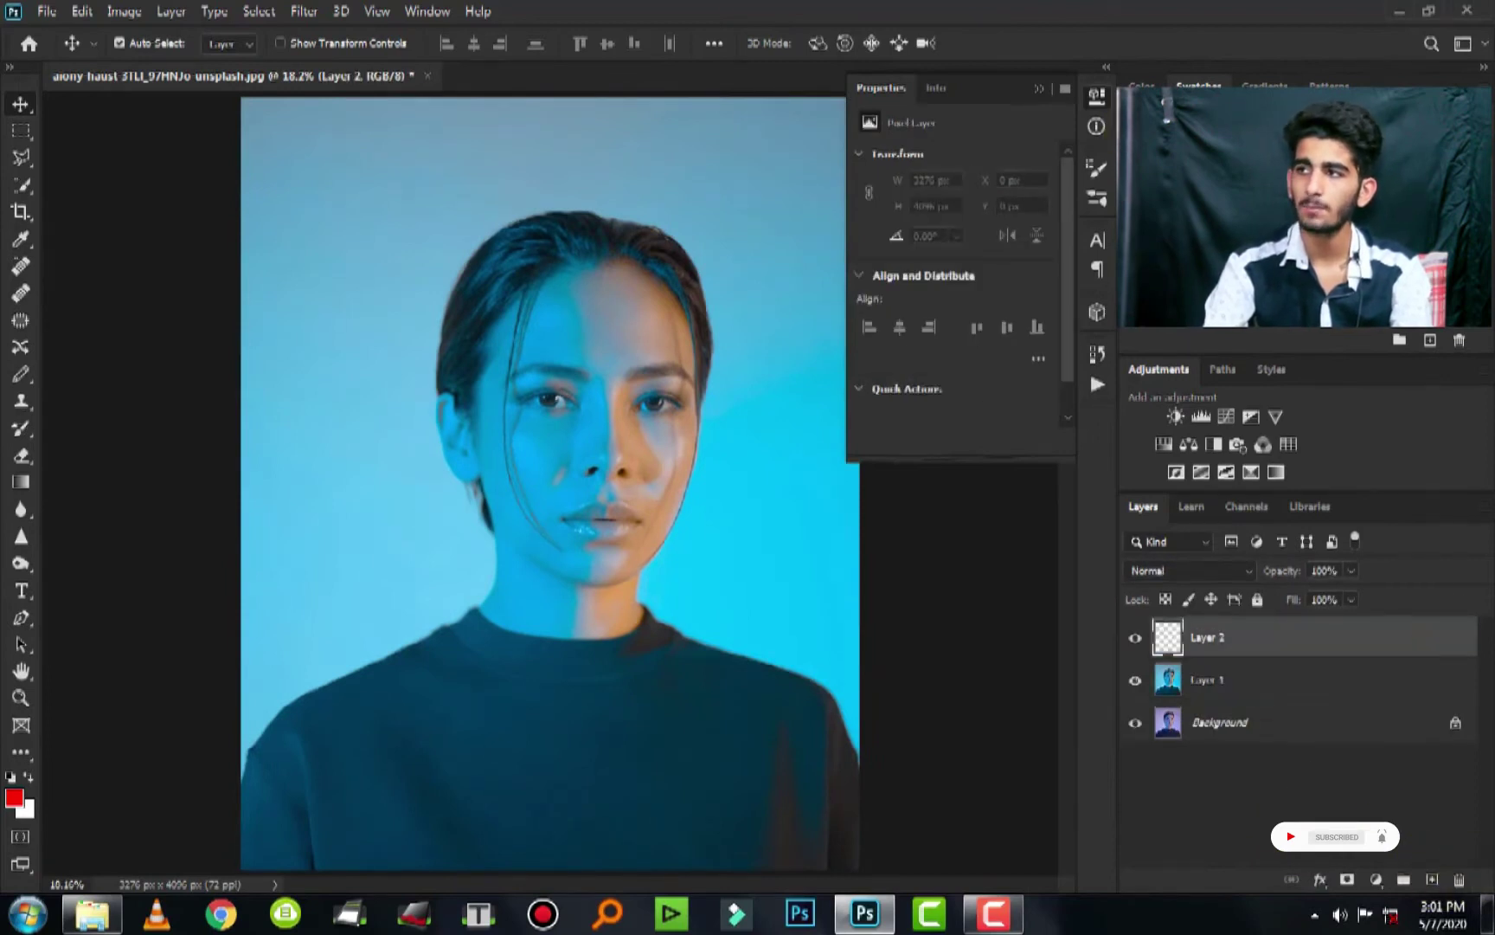
click(1229, 121)
key(g)
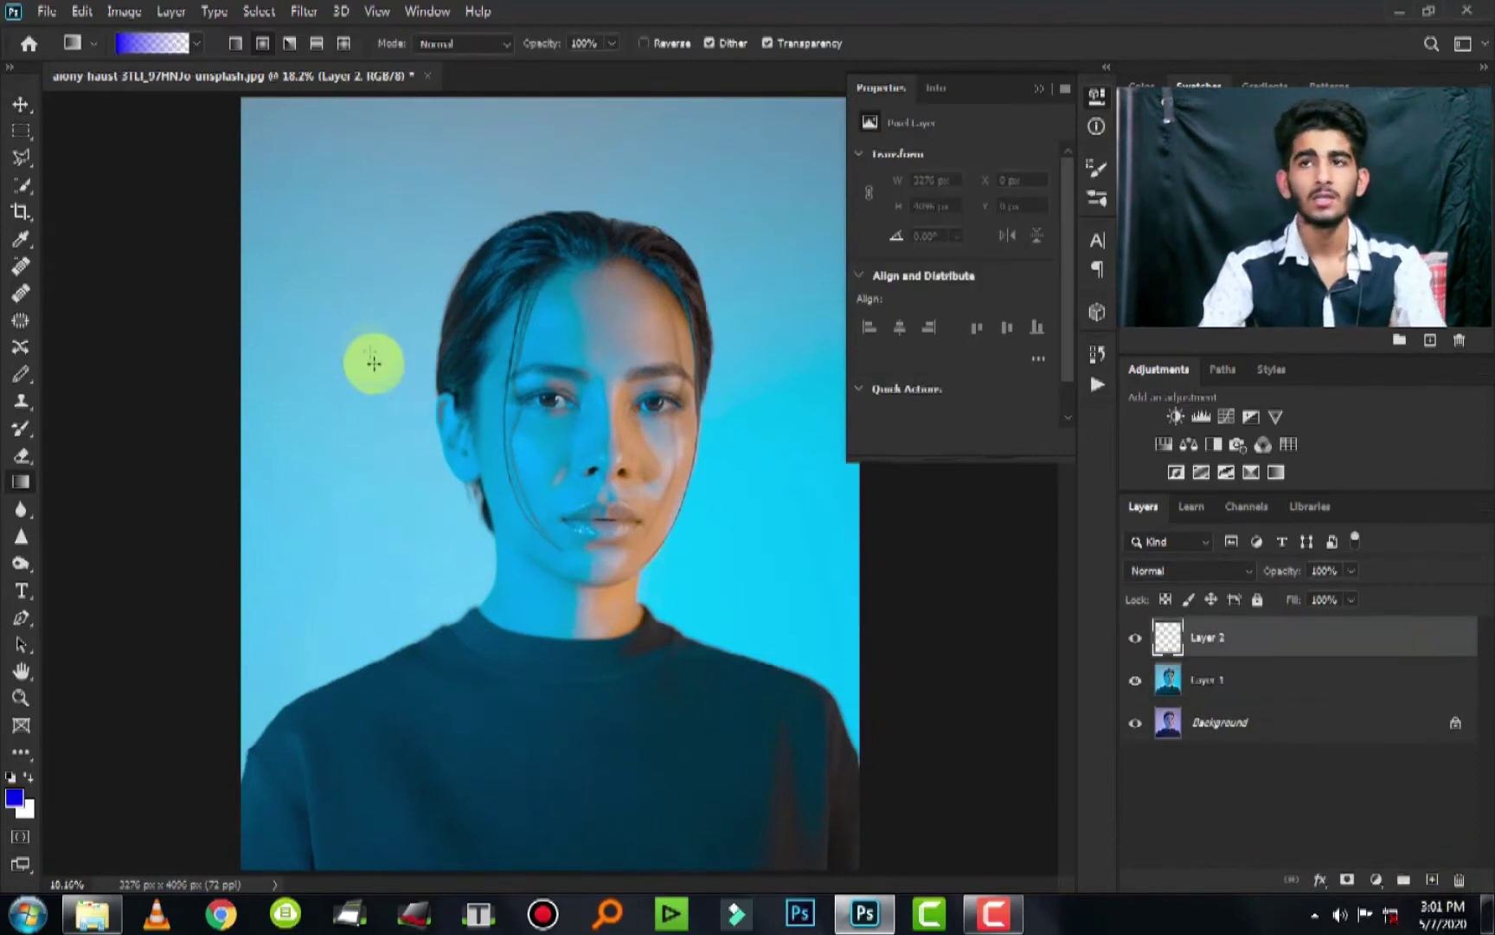
click(197, 43)
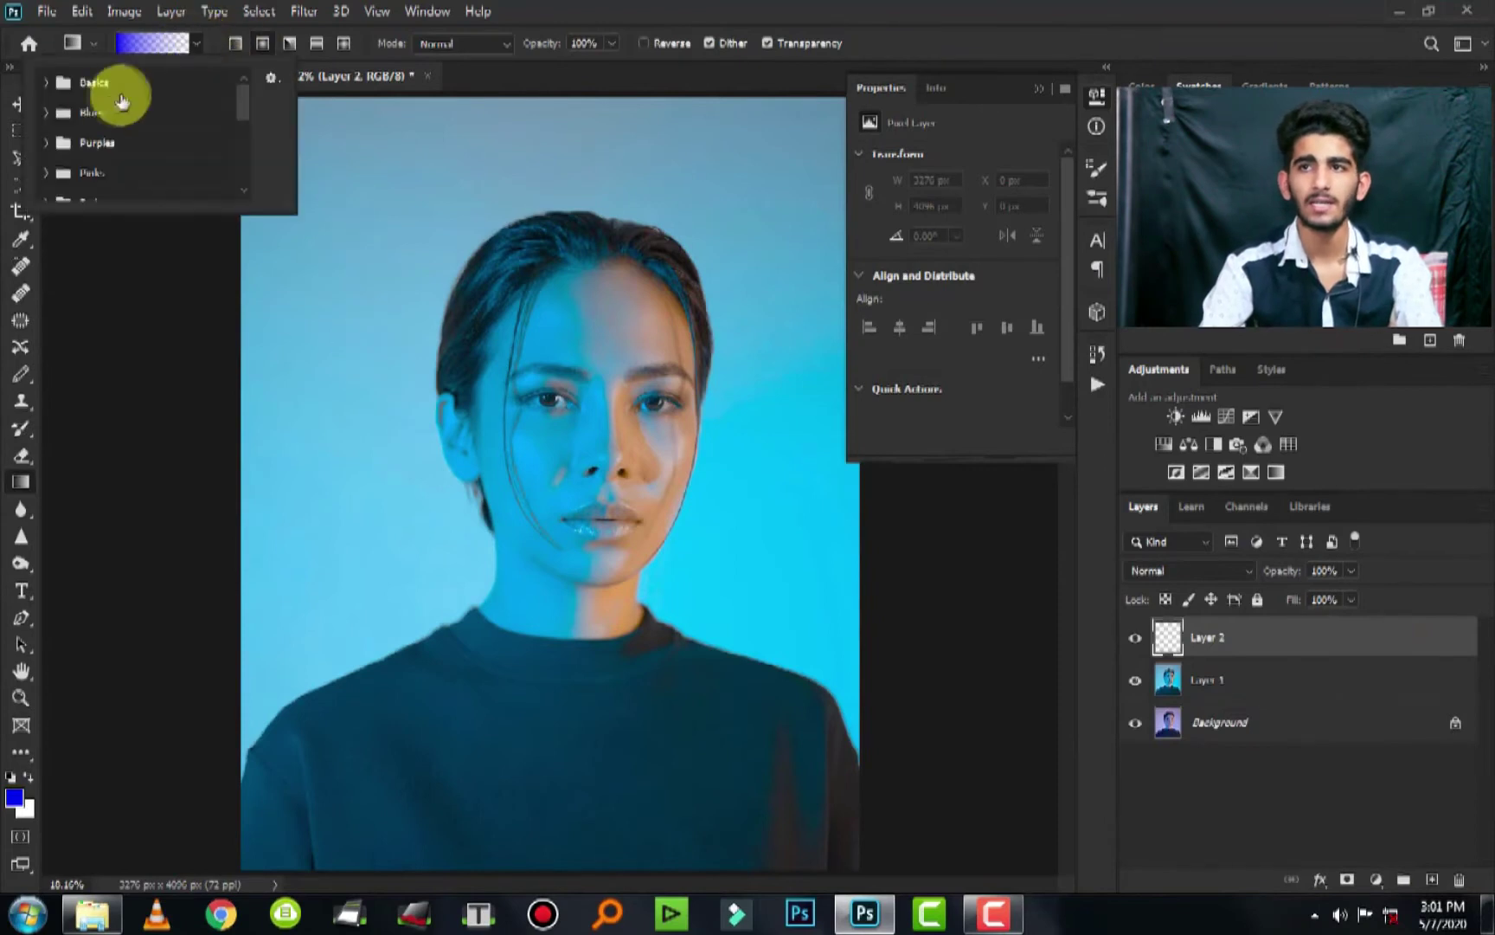
click(262, 45)
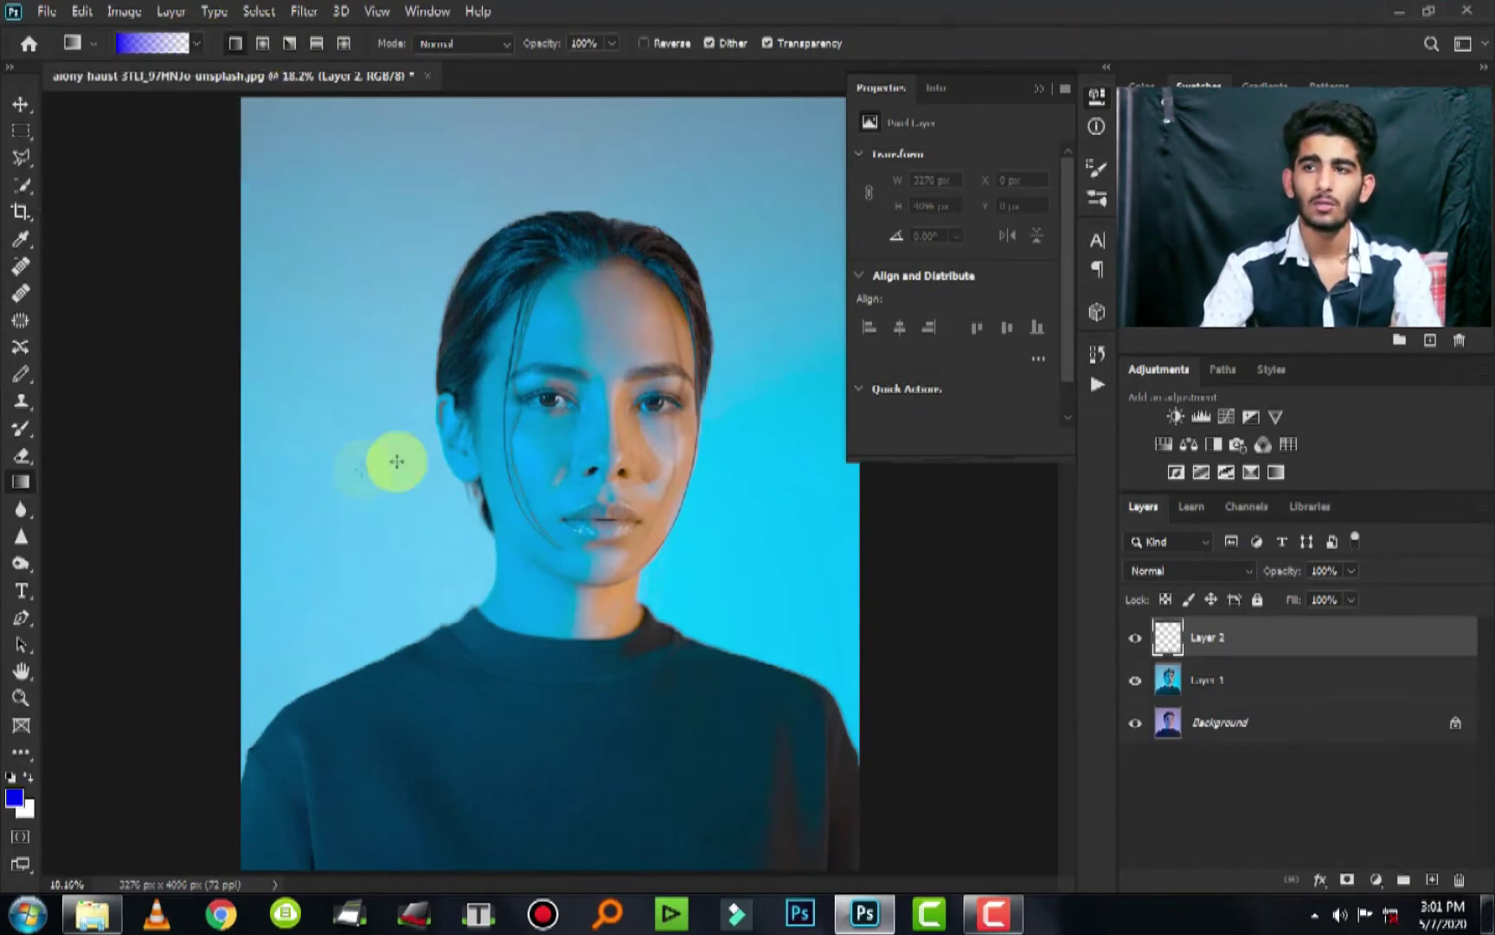
- Draw a blue gradient in from the left edge and stretch it wider with Free Transform
drag(396, 461, 594, 474)
key(ctrl+z)
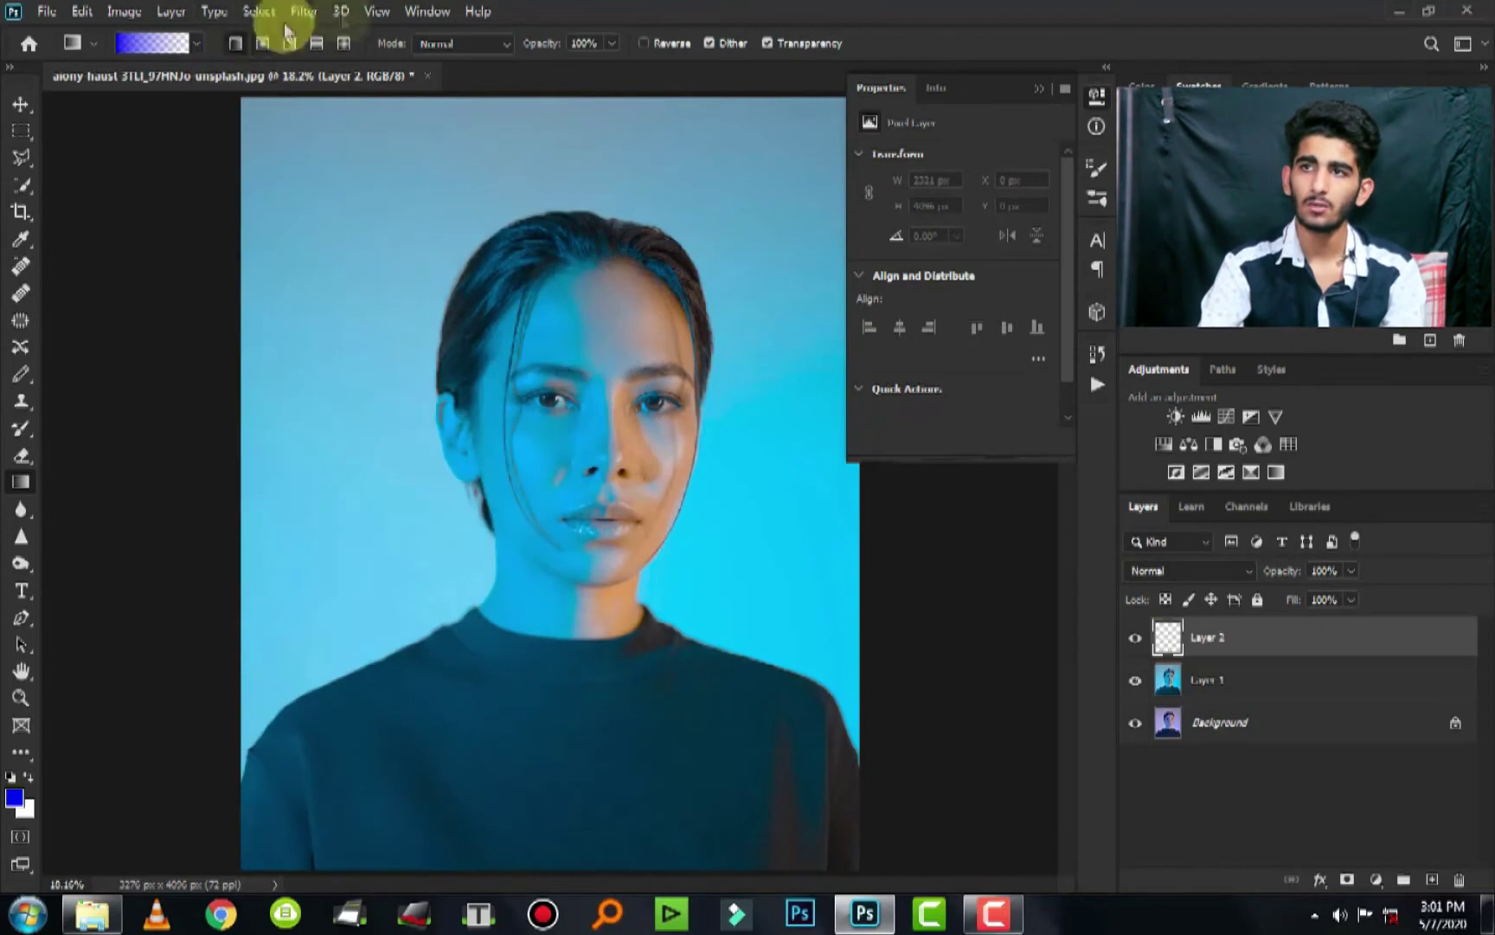
mouse_move(162, 453)
mouse_down()
mouse_move(619, 435)
mouse_move(641, 453)
mouse_up()
key(ctrl+minus)
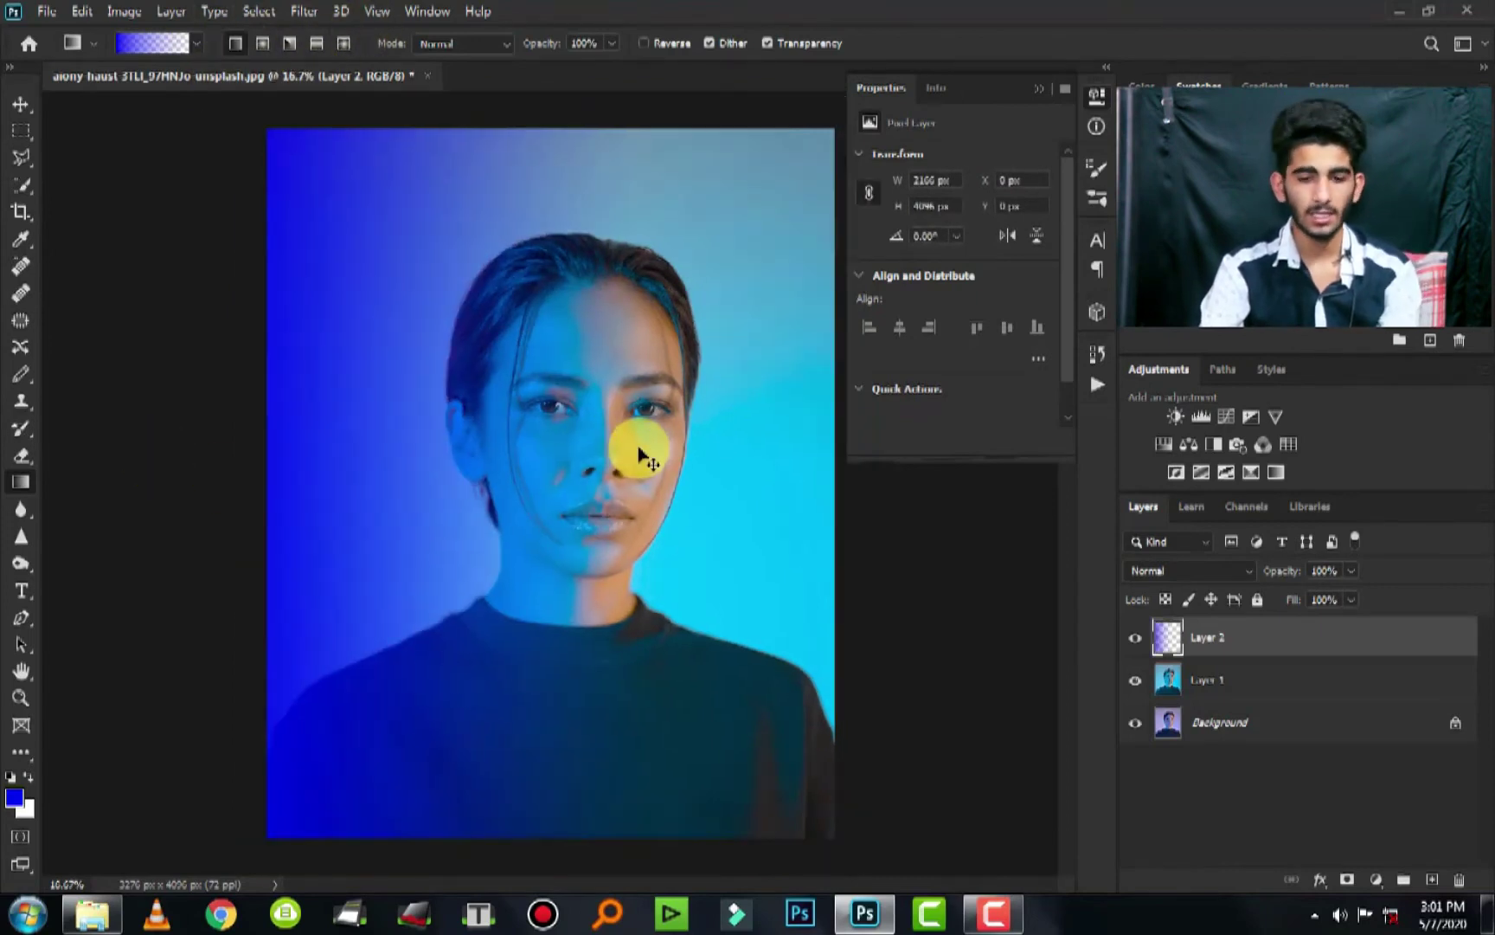
key(ctrl+t)
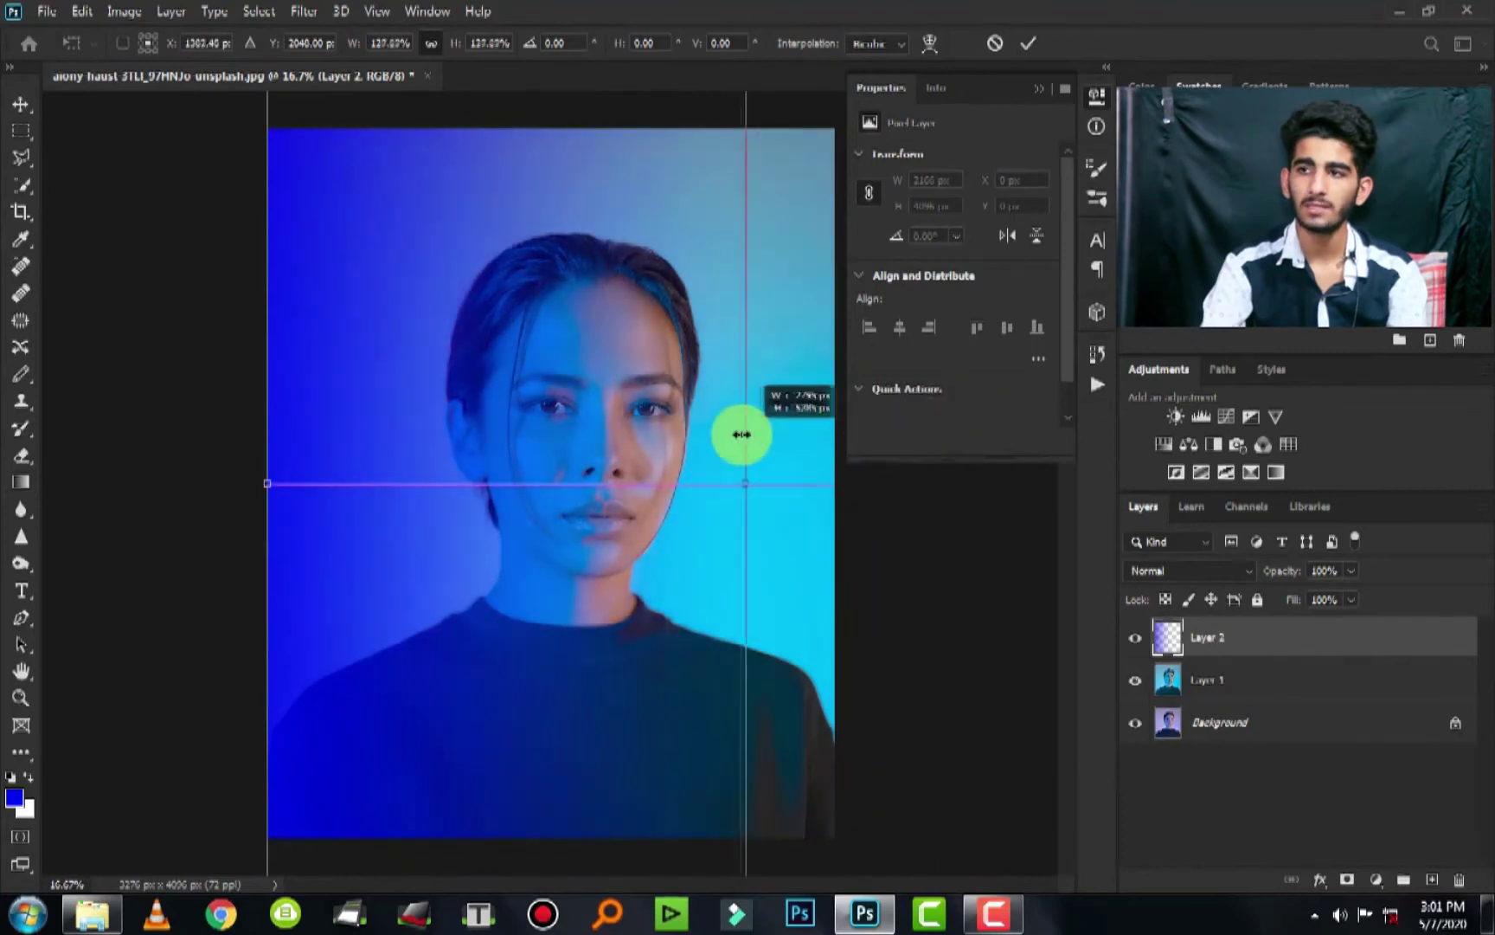
drag(646, 451, 731, 433)
key(Return)
key(ctrl+plus)
- Try the Color Burn, Darker Color, Lighten and Overlay blend modes on the gradient layer, ending on Linear Dodge (Add)
click(1190, 570)
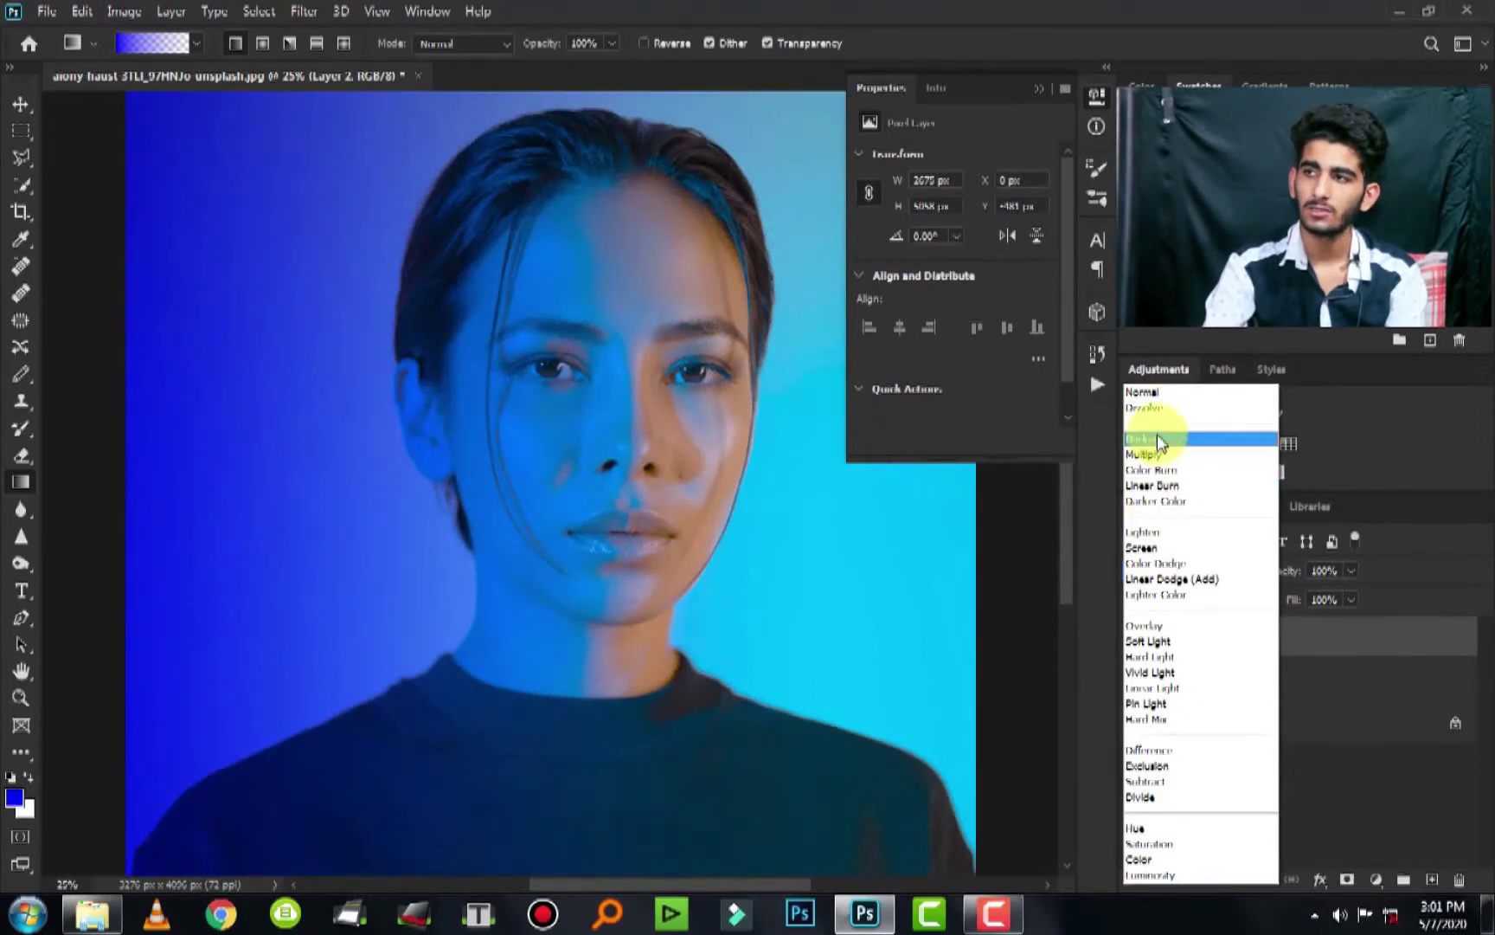
click(1151, 470)
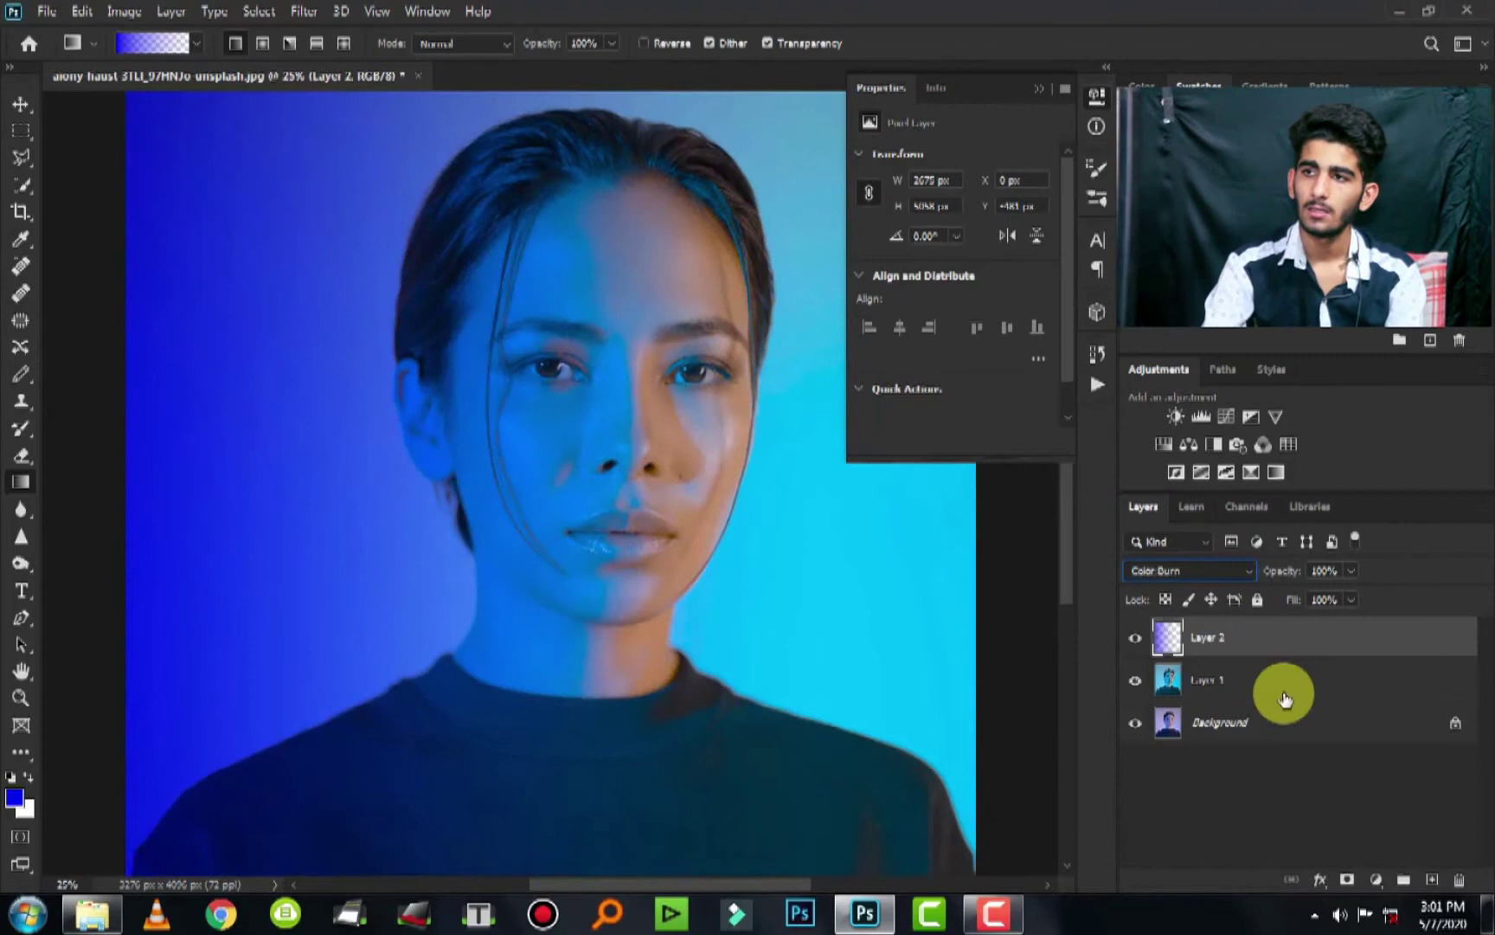
key(Up)
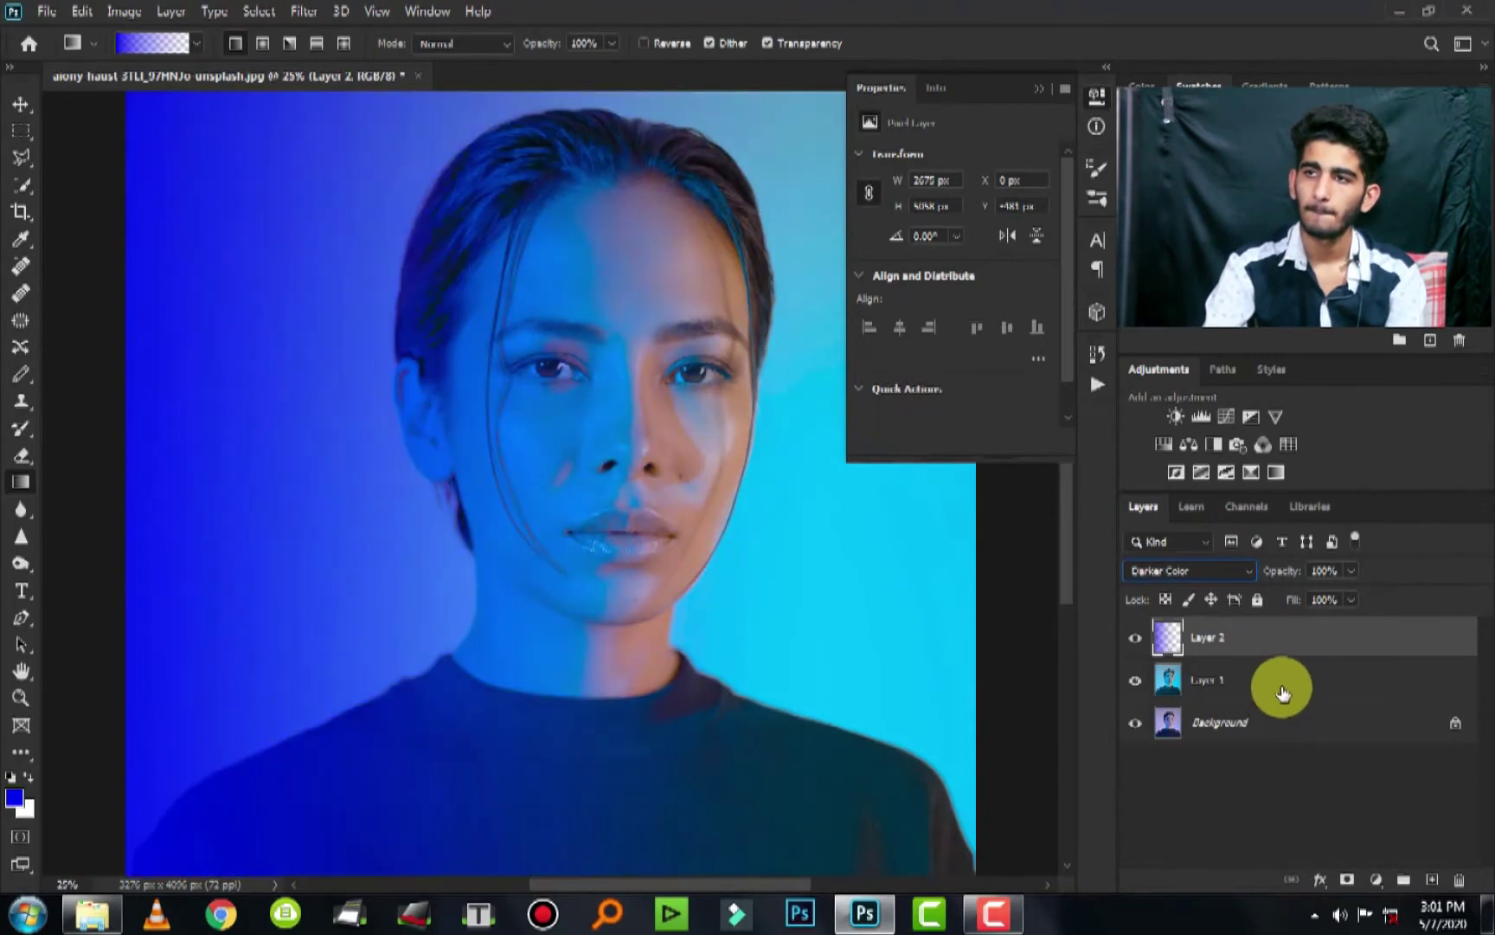
key(Down)
key(Down)
key(Down)
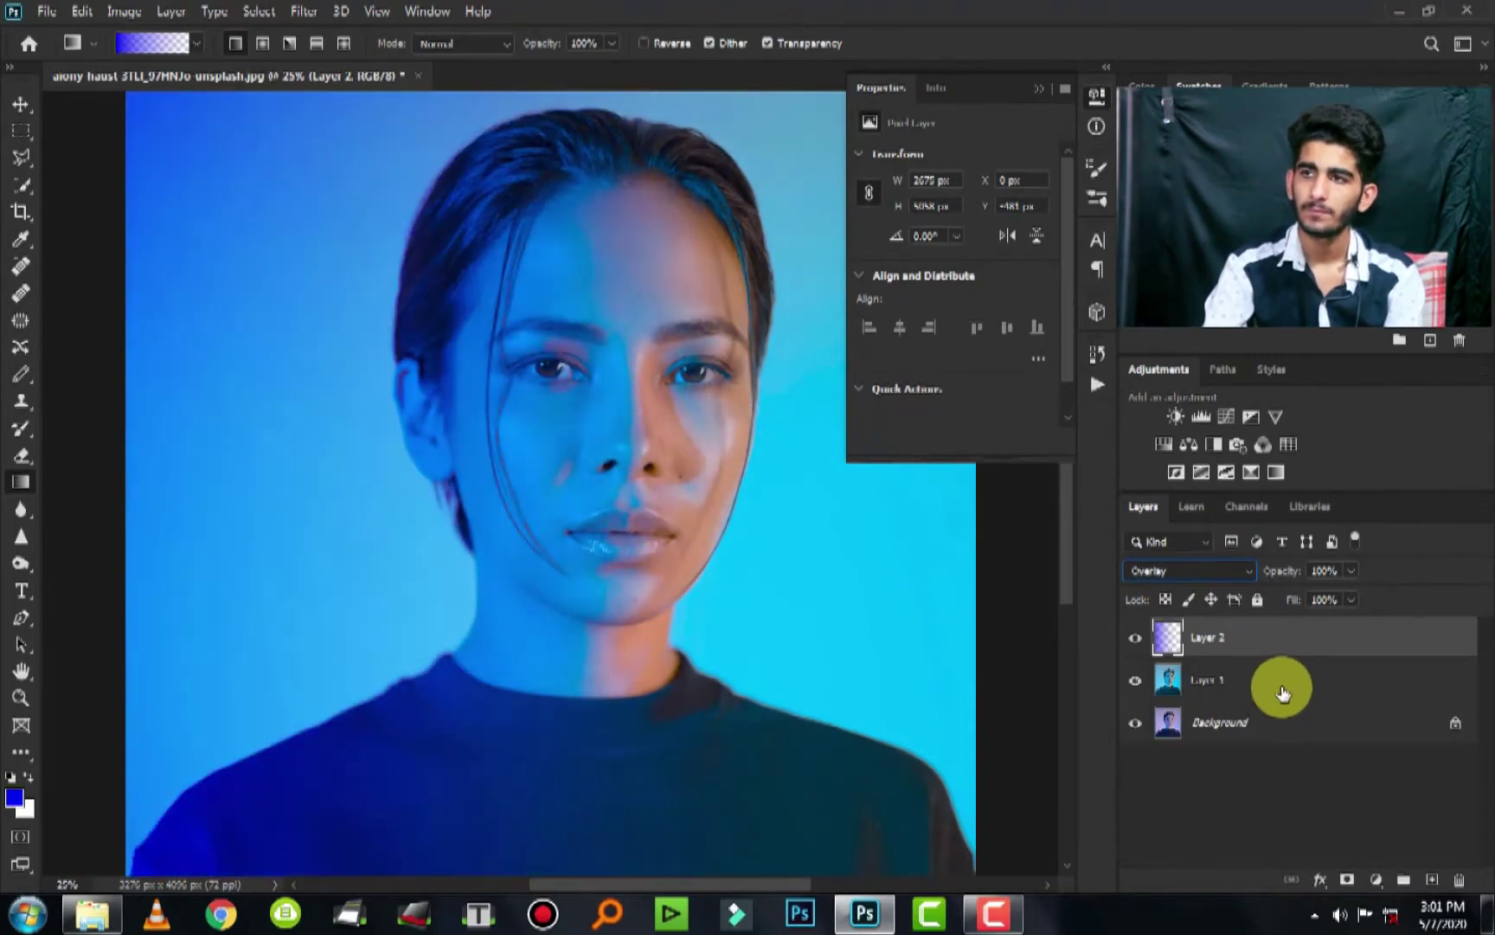
key(Down)
key(Down)
key(Down)
key(Down)
key(Down)
key(Down)
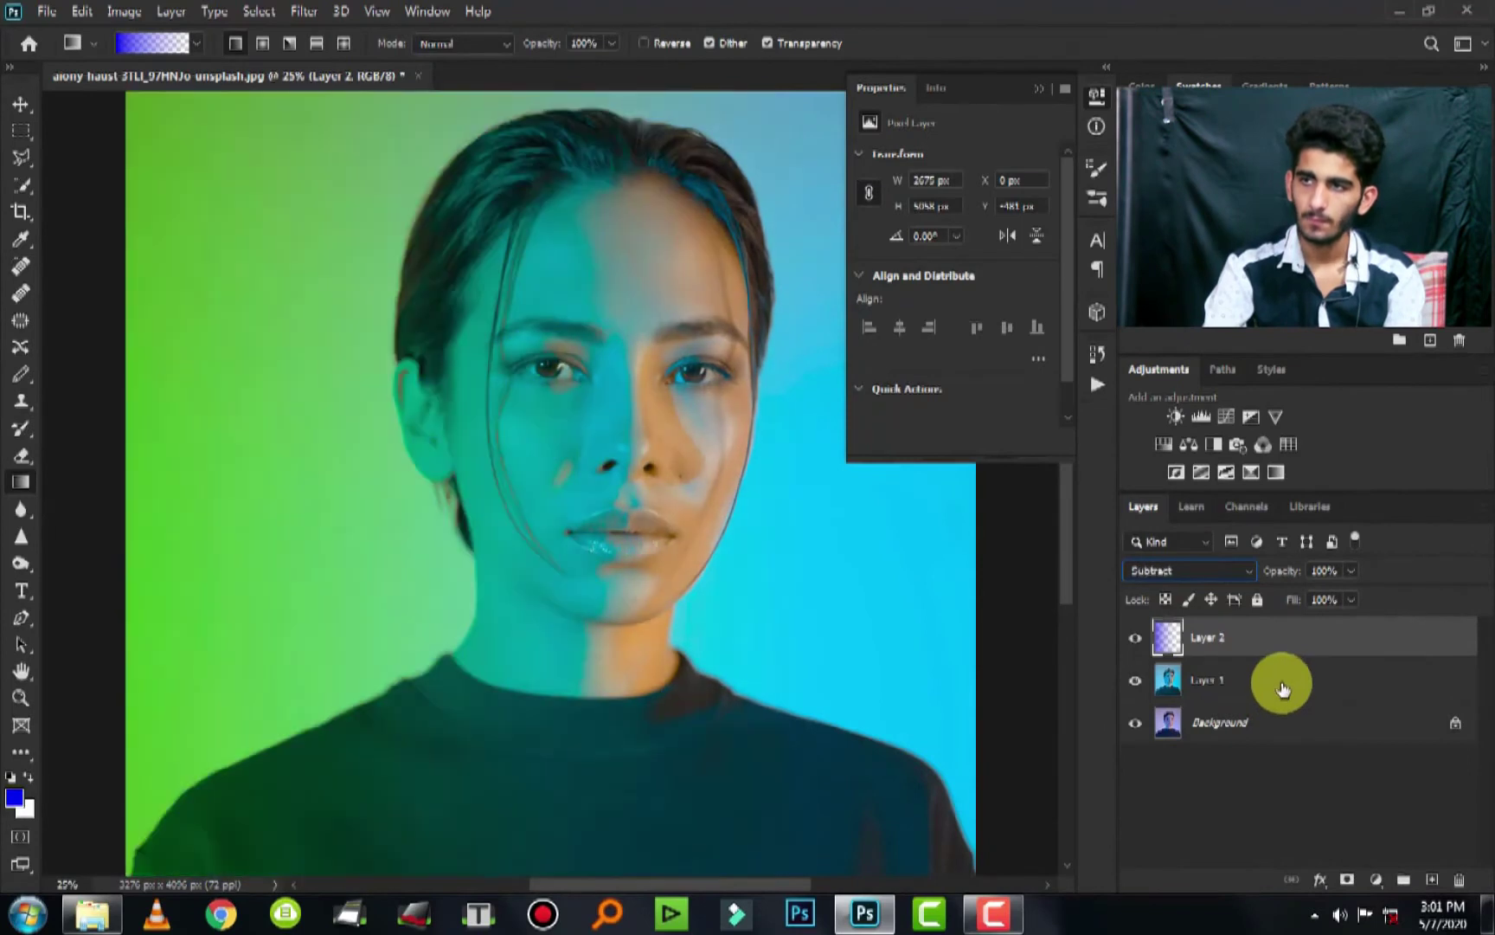
key(Up)
key(Up)
key(Up)
key(Up)
key(Up)
key(Up)
key(Up)
key(Up)
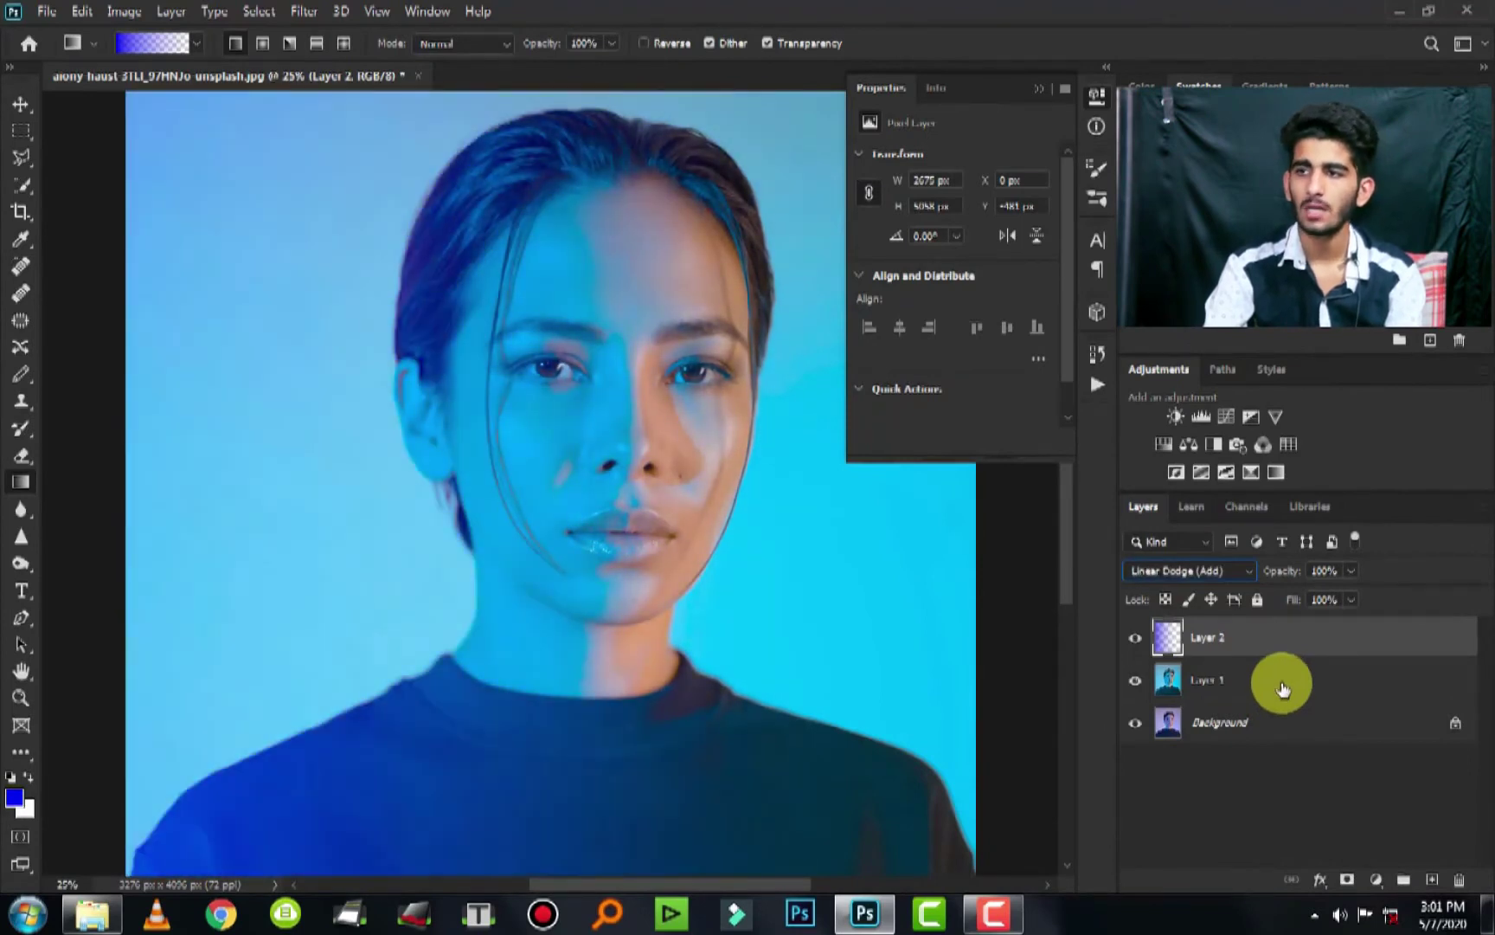
key(Up)
key(Up)
key(Up)
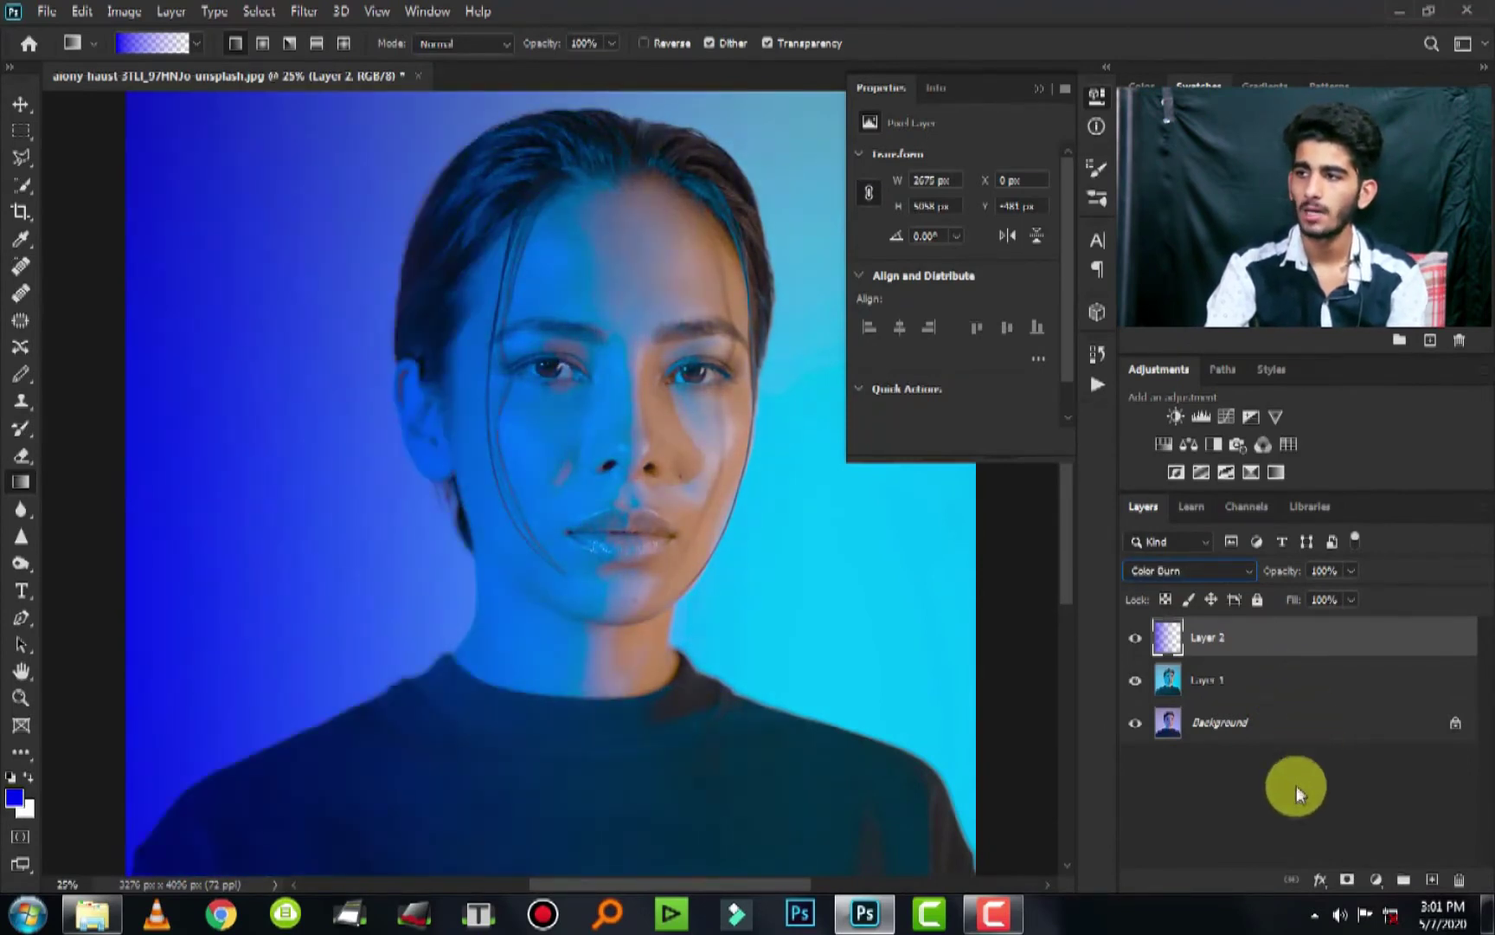
- Add a new layer, draw a red gradient in from the right edge, and begin resizing it
click(1268, 787)
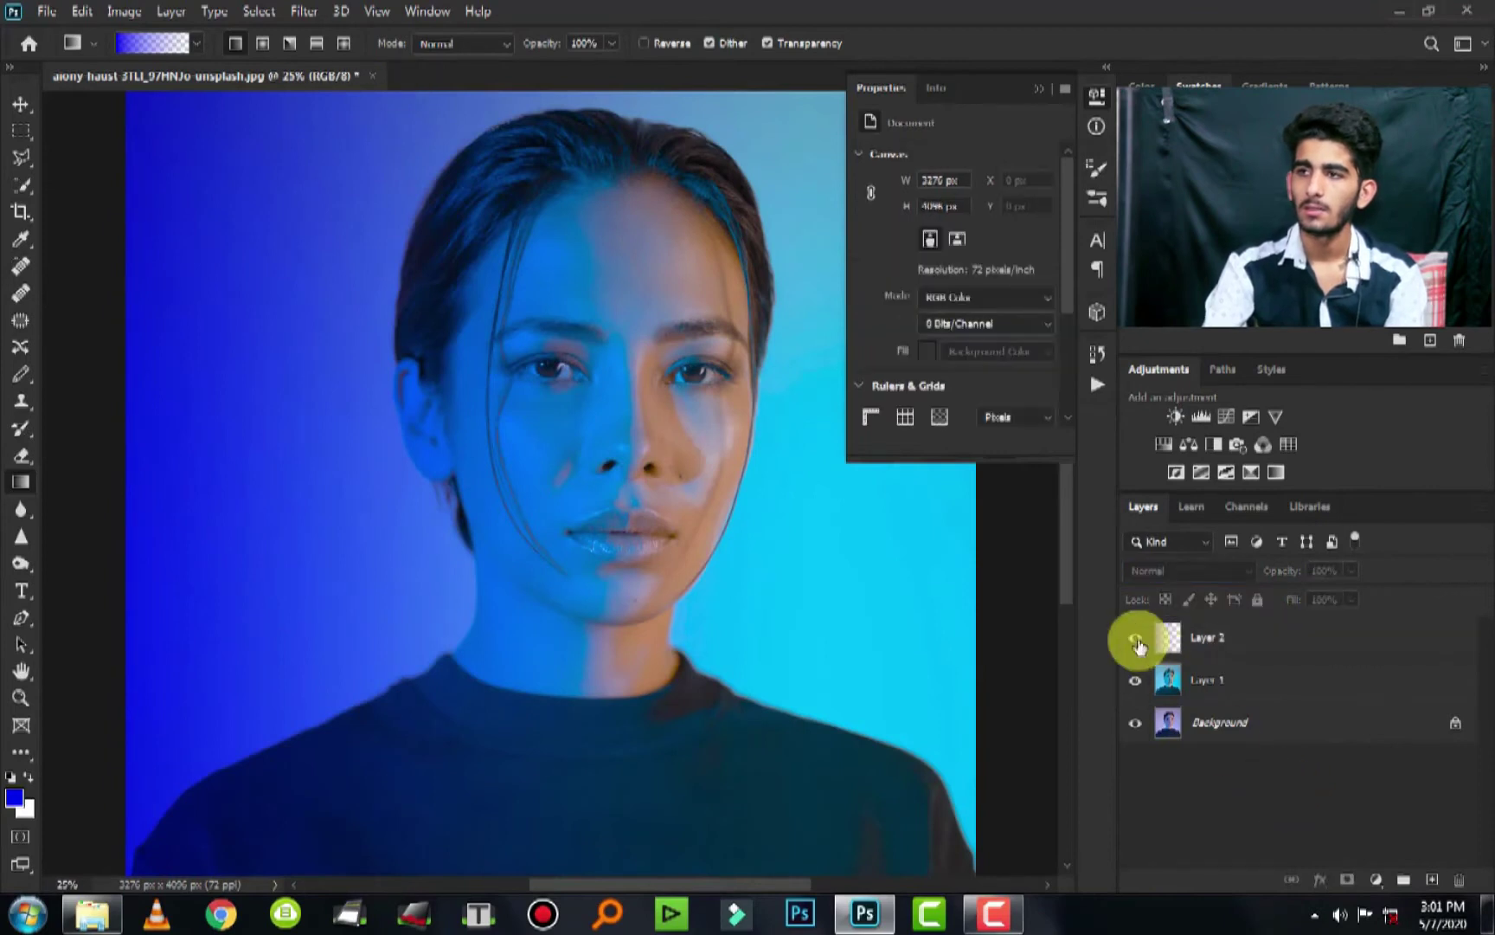
key(ctrl+minus)
key(ctrl+shift+alt+n)
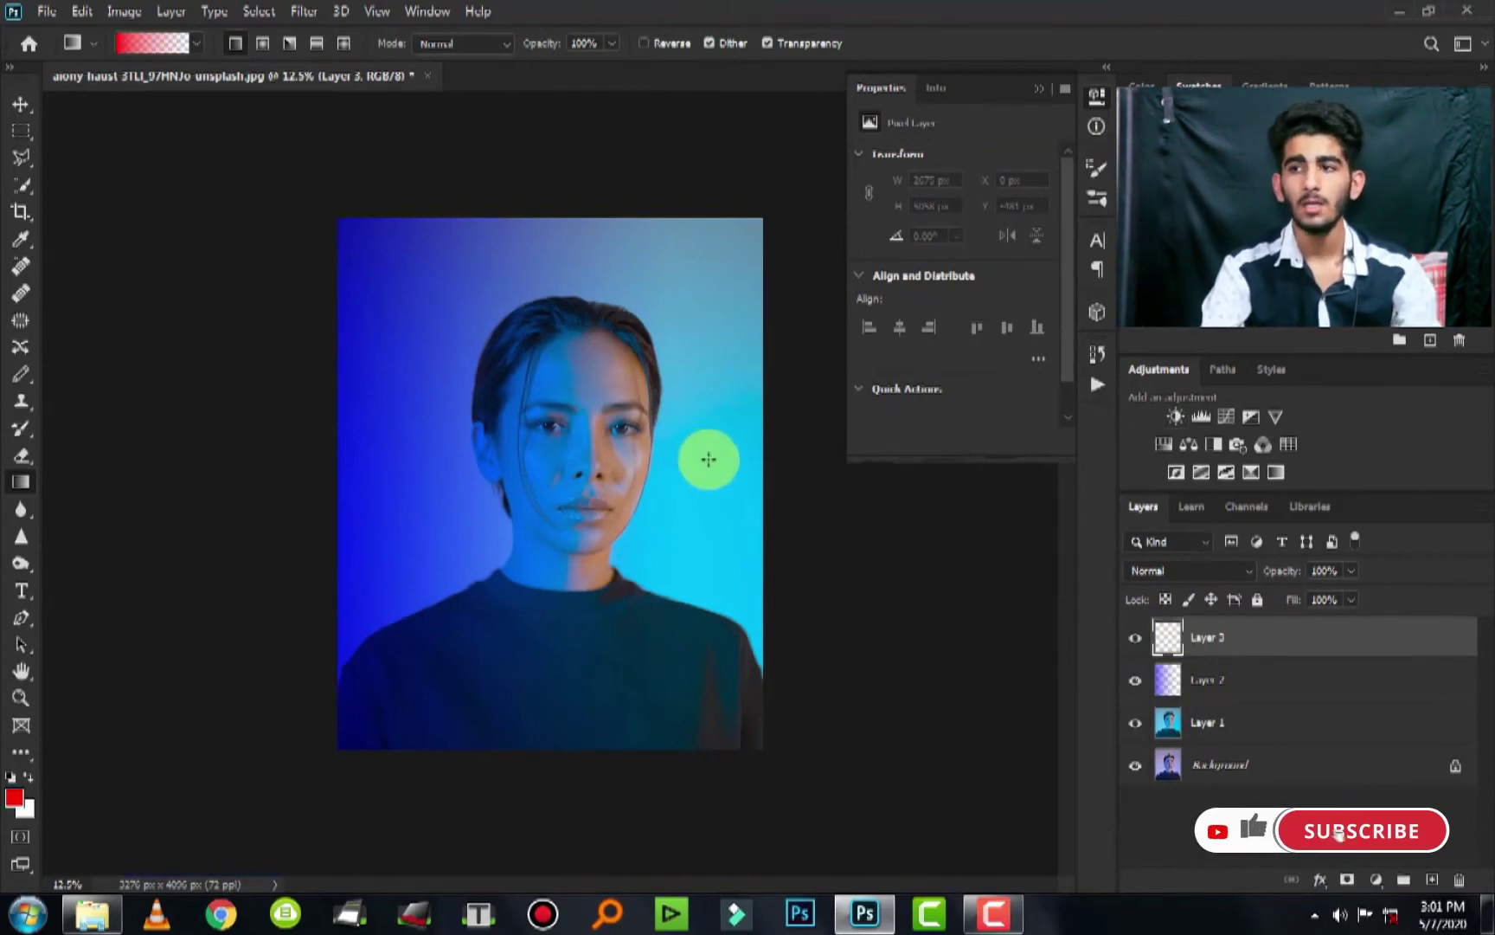
drag(783, 467, 411, 487)
key(ctrl+t)
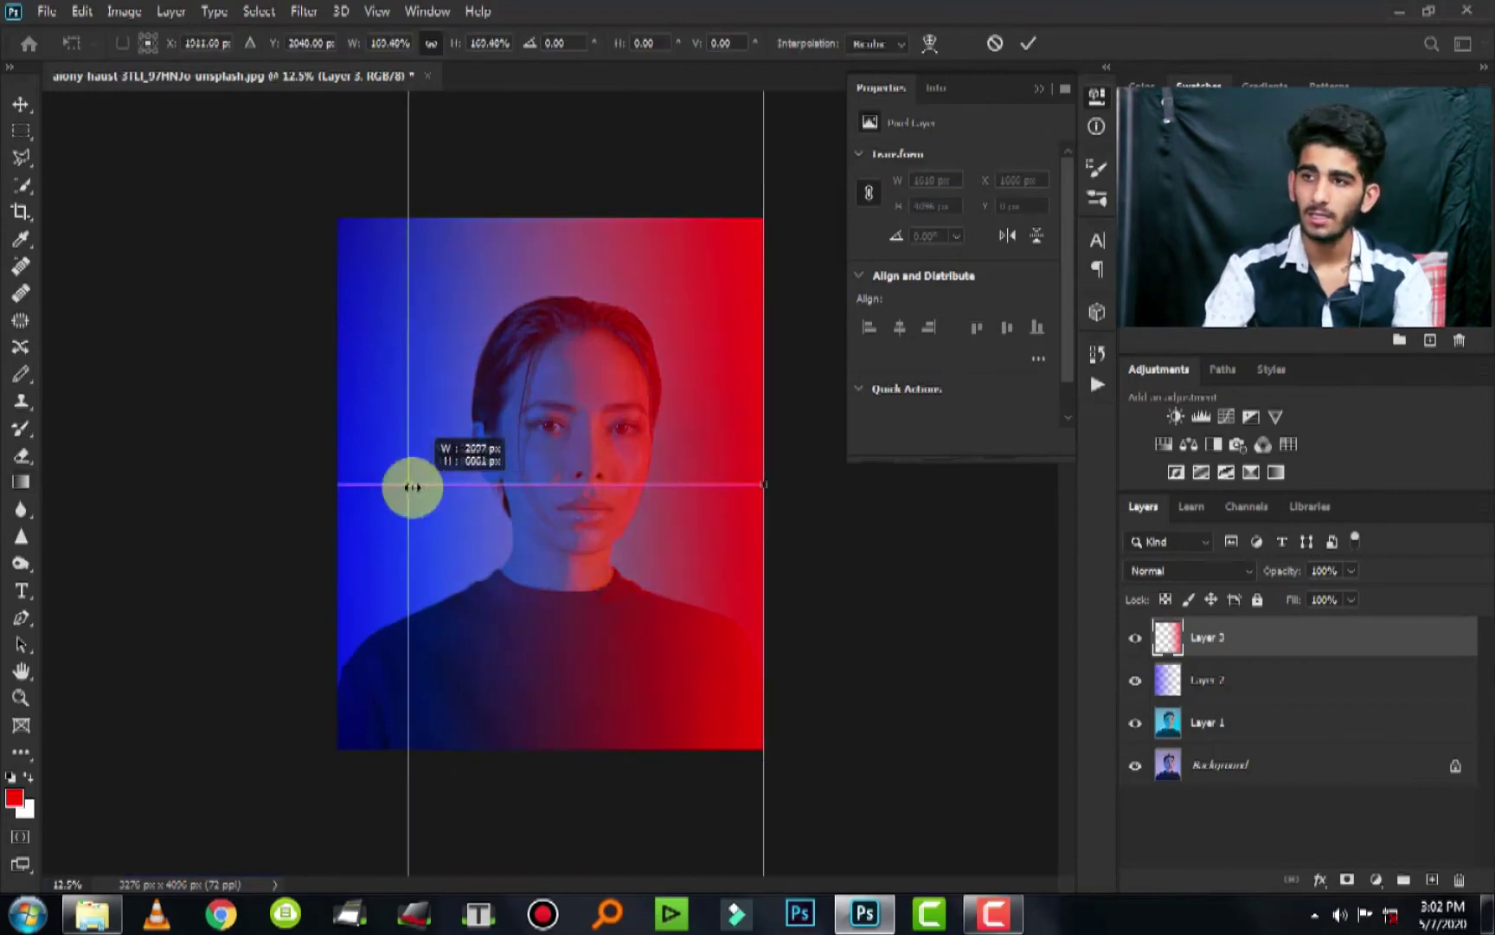
- Set the red gradient layer's blend mode to Overlay
click(1186, 570)
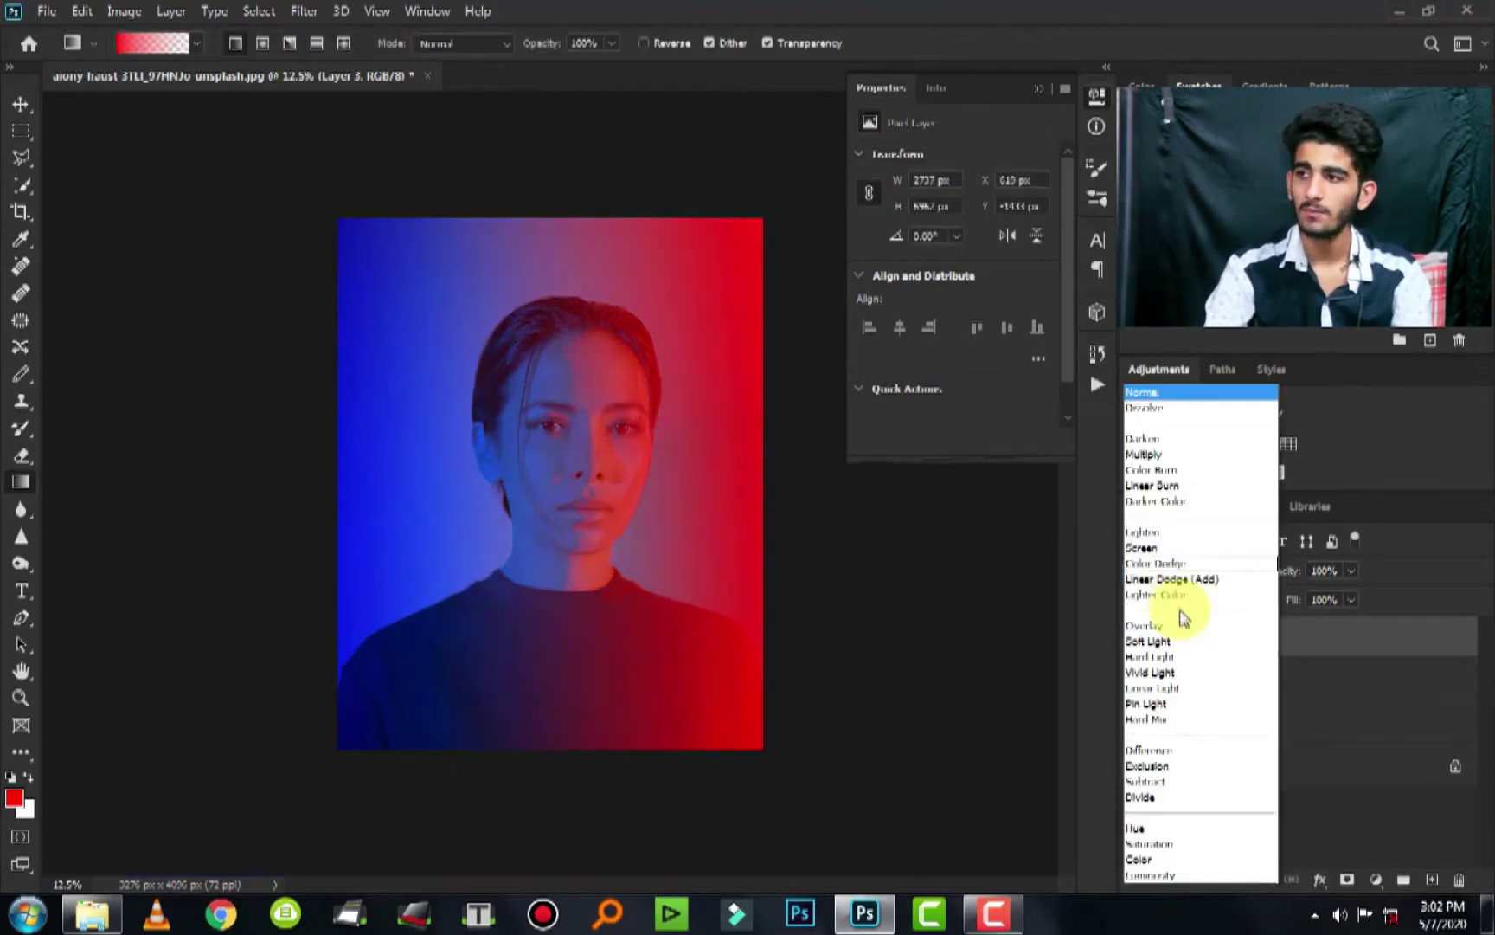
click(1146, 439)
key(Down)
key(Down)
key(Down)
key(Down)
key(Down)
key(Down)
key(Down)
key(Down)
key(Down)
key(Down)
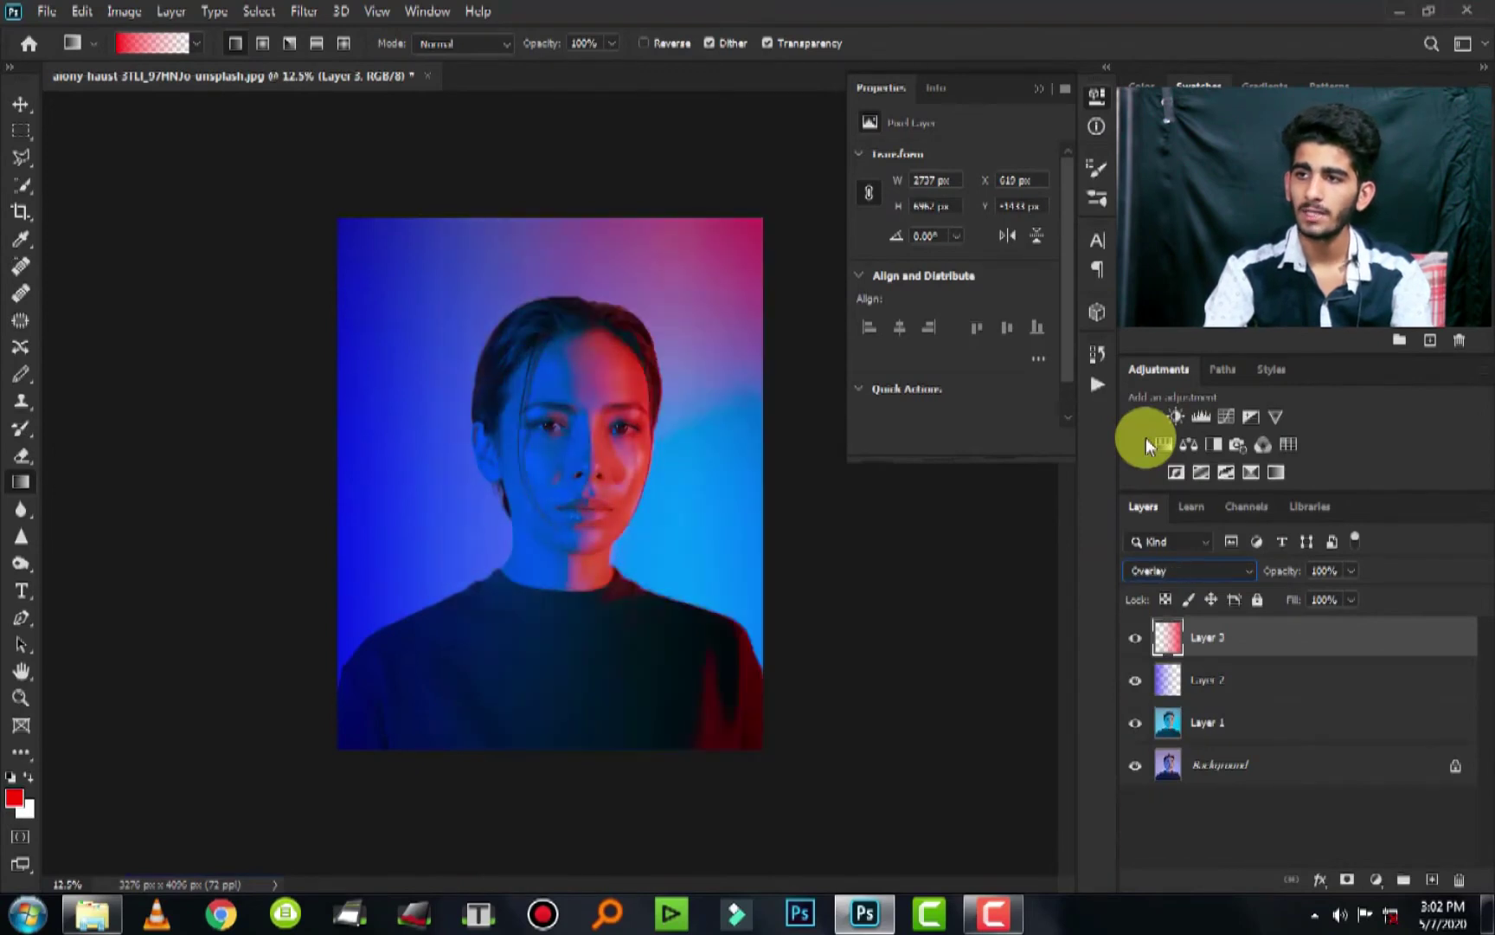
key(ctrl+plus)
key(ctrl+plus)
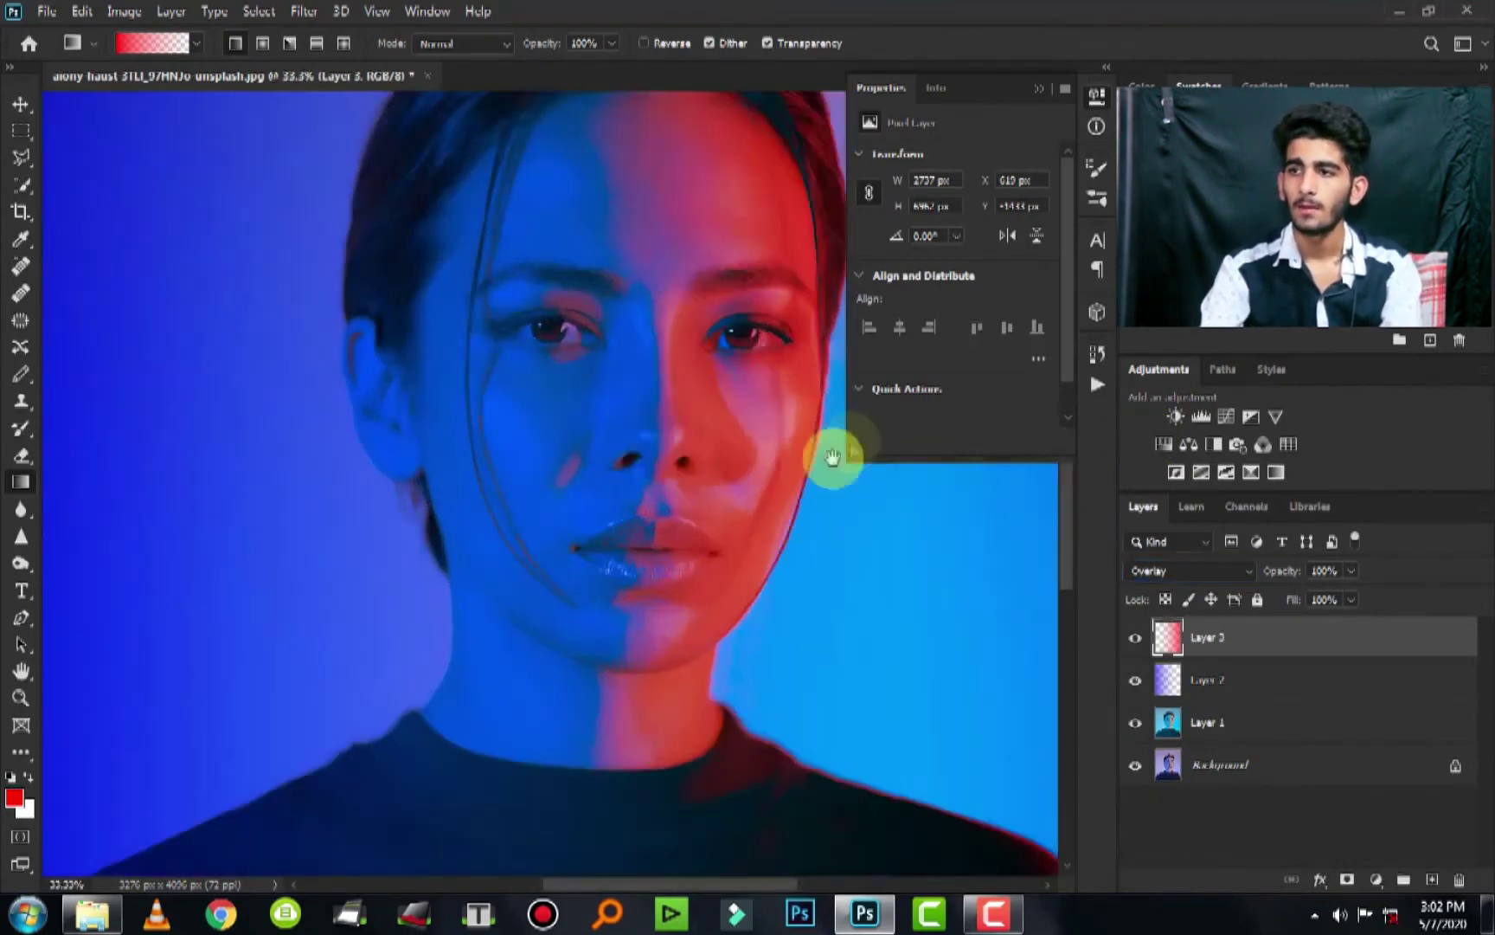
key(ctrl+plus)
key(ctrl+plus)
key(ctrl+minus)
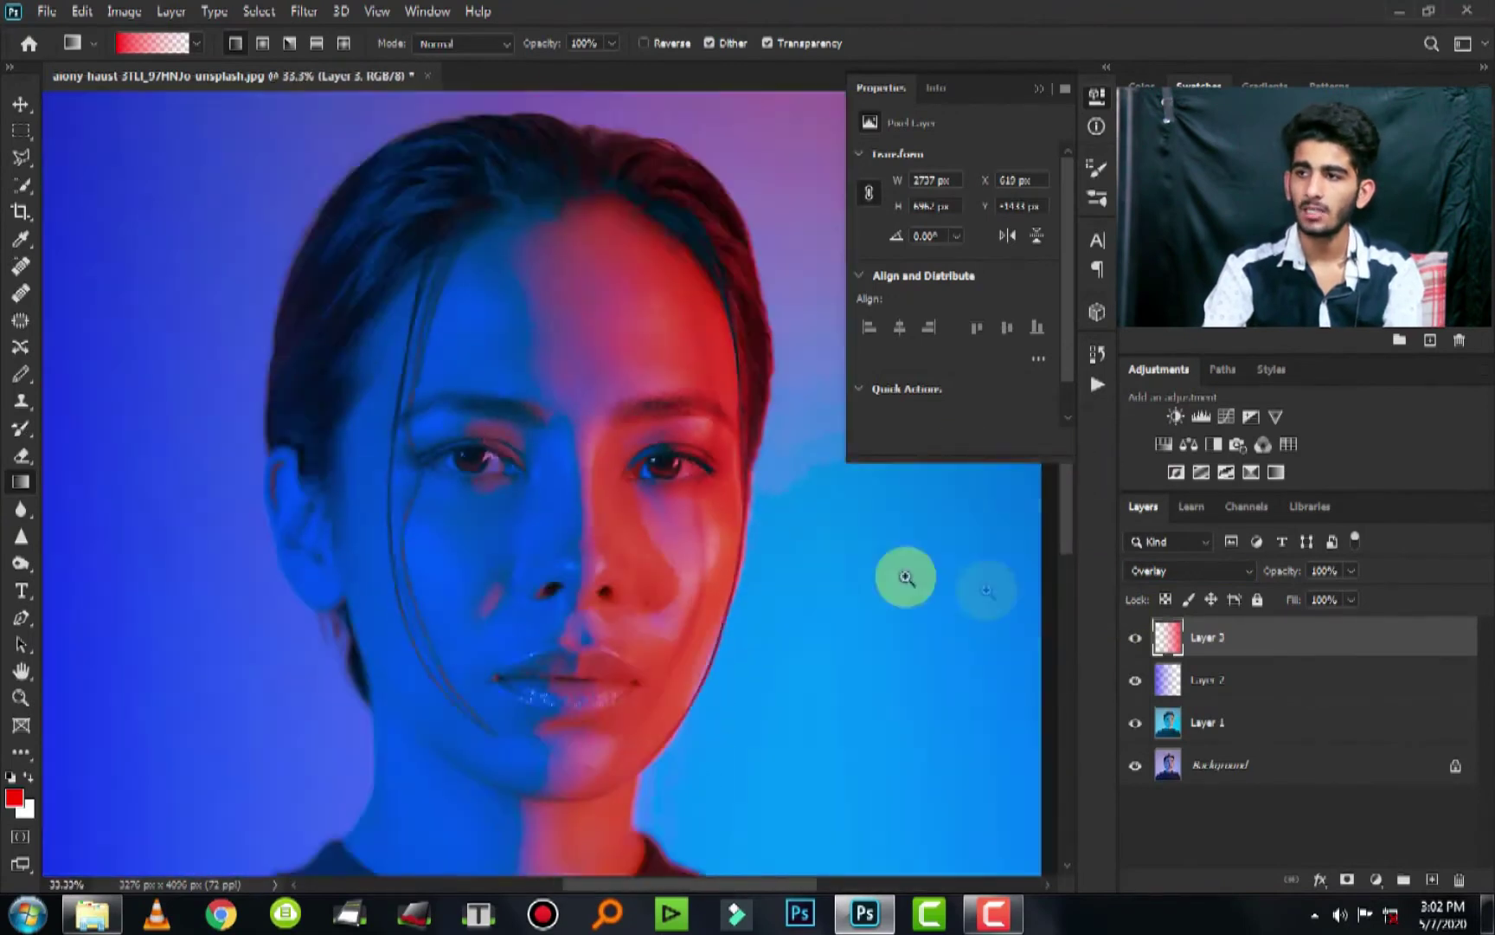
key(ctrl+minus)
- Lower the red layer's opacity to 60% and erase its glow at the image top
drag(1333, 597, 1258, 590)
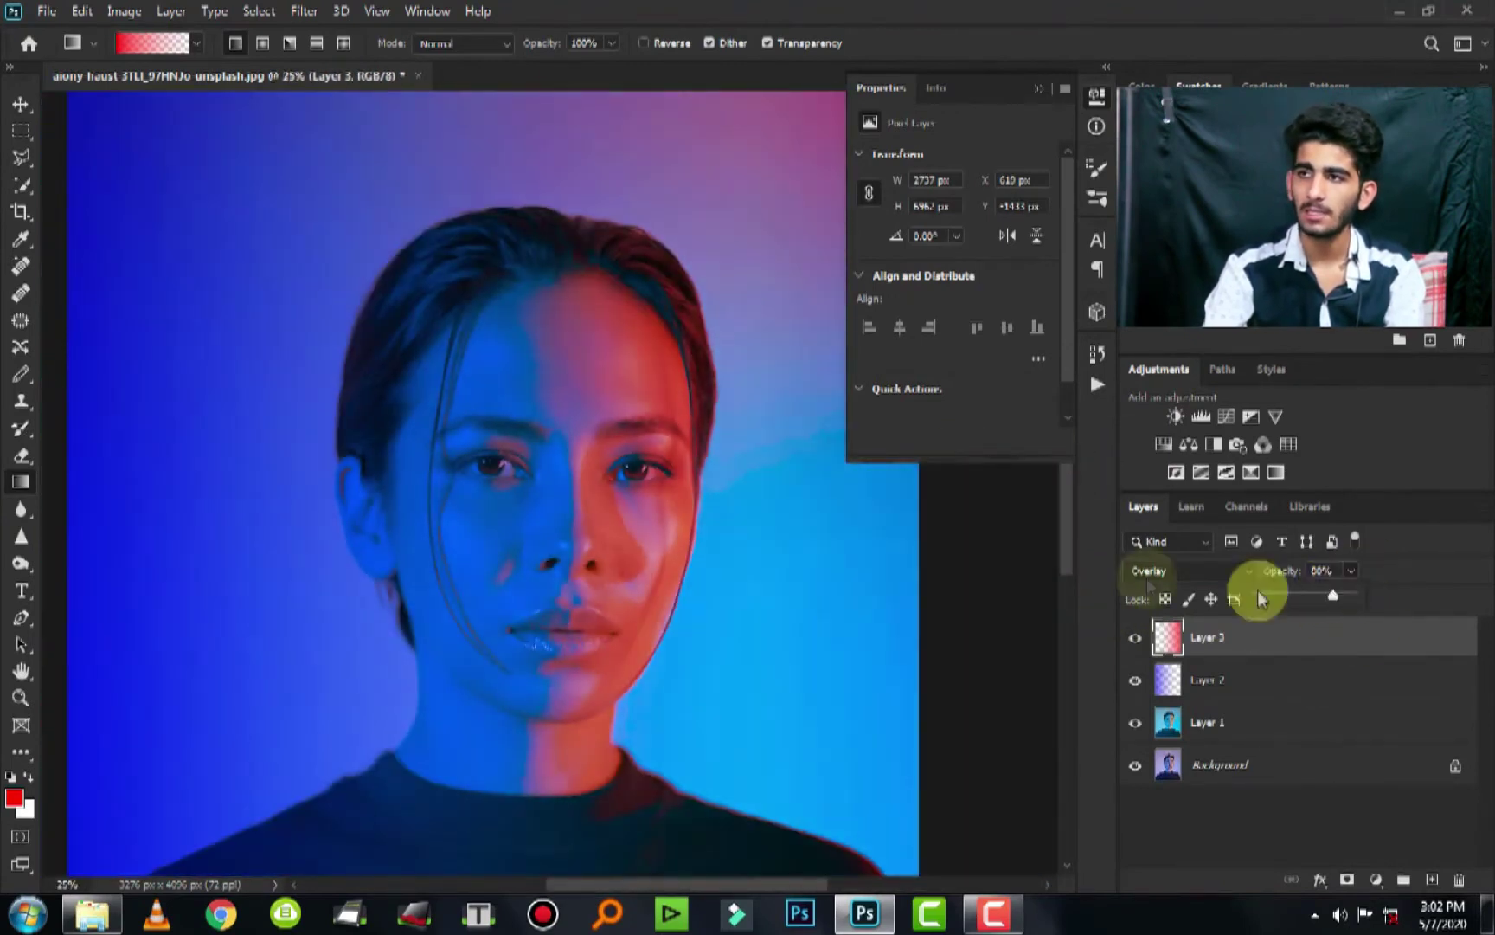
key(ctrl+minus)
key(e)
mouse_move(634, 207)
mouse_down()
mouse_move(707, 234)
mouse_move(457, 173)
mouse_move(610, 198)
mouse_move(737, 525)
mouse_move(690, 708)
mouse_move(718, 604)
mouse_move(698, 620)
mouse_up()
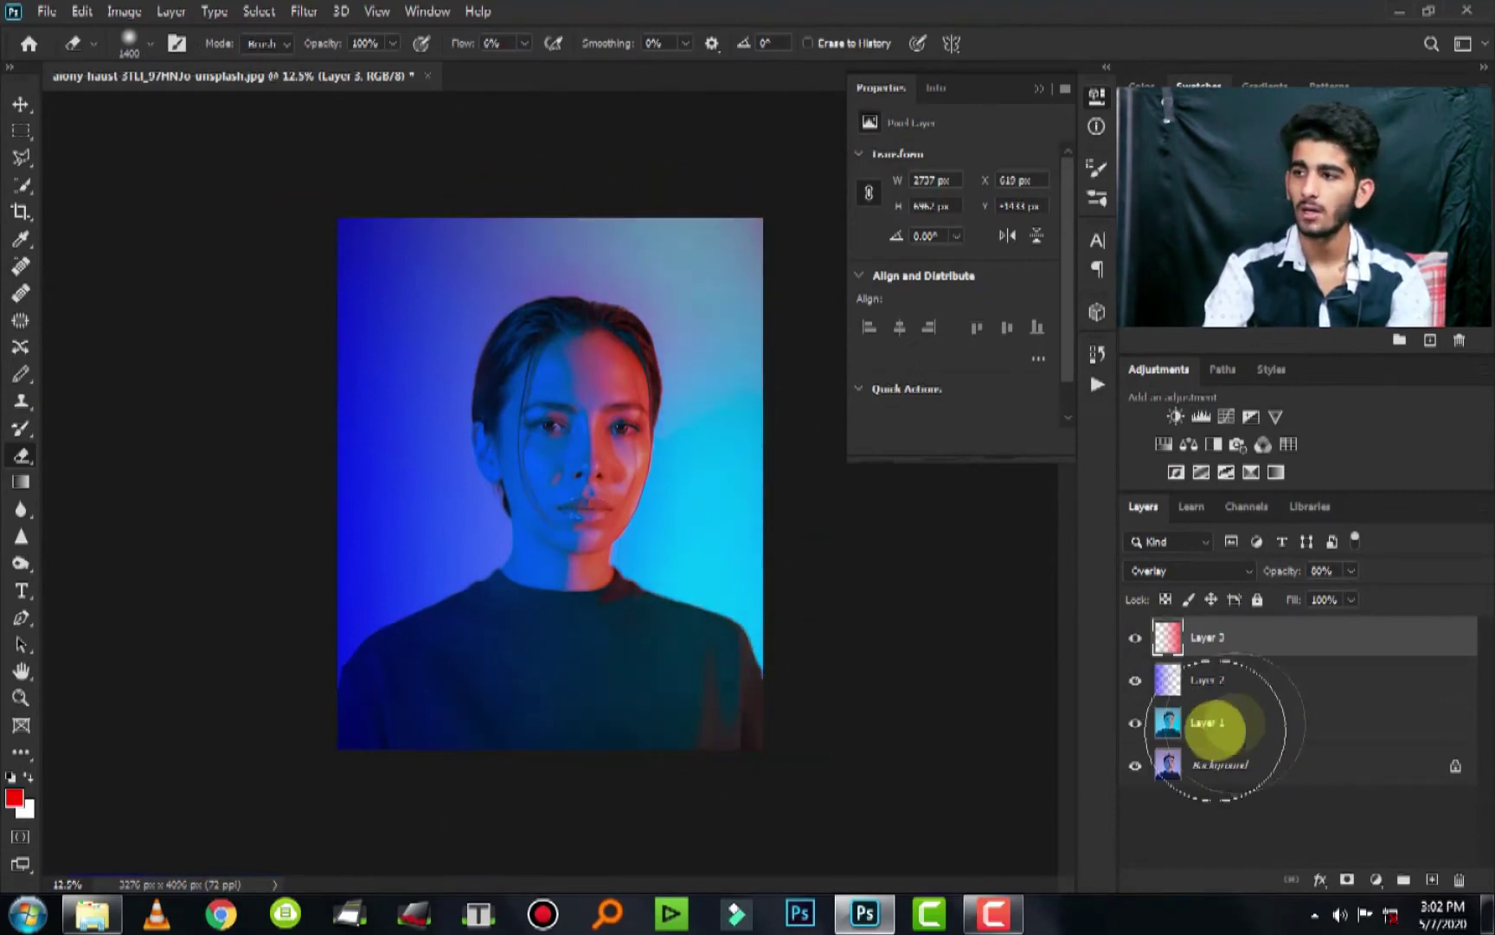
- Erase deep blue down the left side of Layer 2 and shrink the eraser to 1000
click(1207, 681)
mouse_move(425, 199)
mouse_down()
mouse_move(367, 274)
mouse_move(413, 544)
mouse_move(414, 523)
mouse_move(483, 678)
mouse_up()
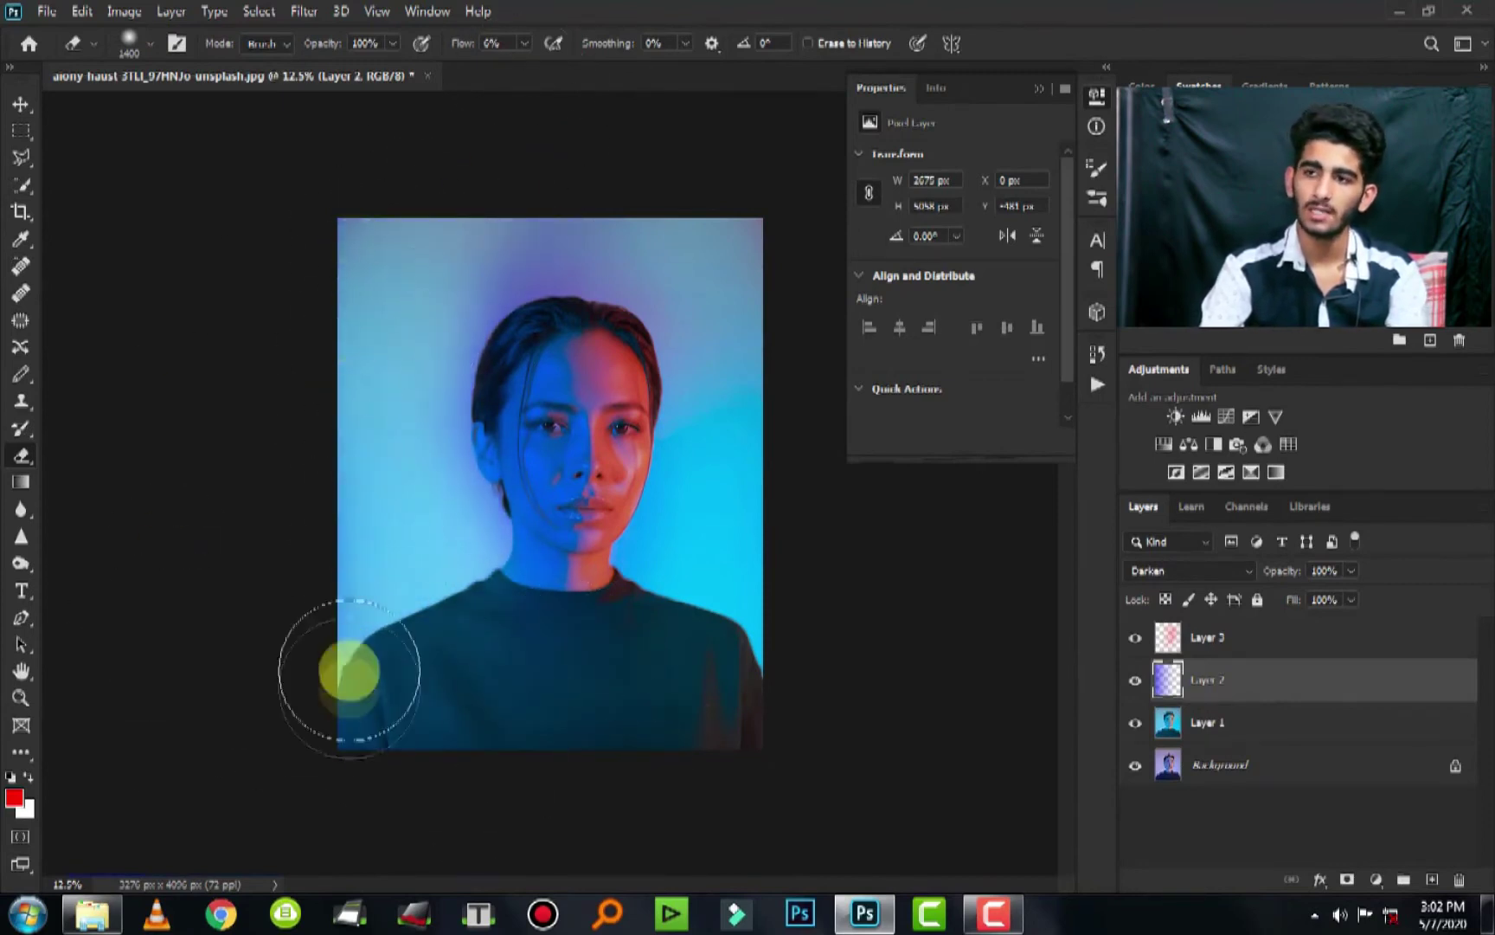
key(ctrl+minus)
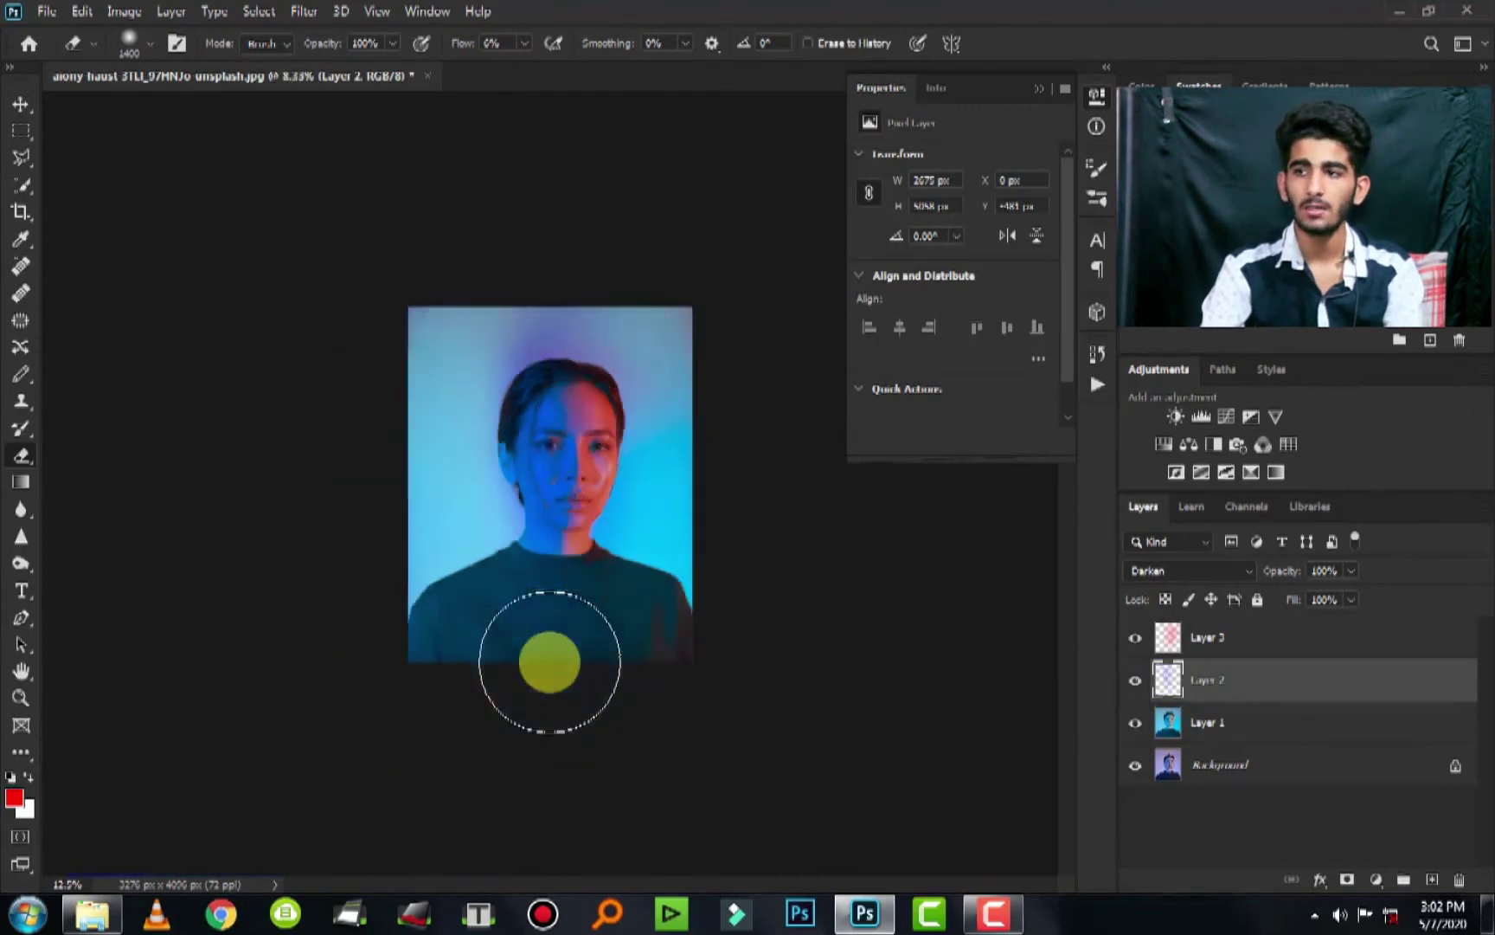
key(ctrl+plus)
key(ctrl+plus)
key(ctrl+plus)
key(bracketleft)
key(bracketleft)
key(bracketleft)
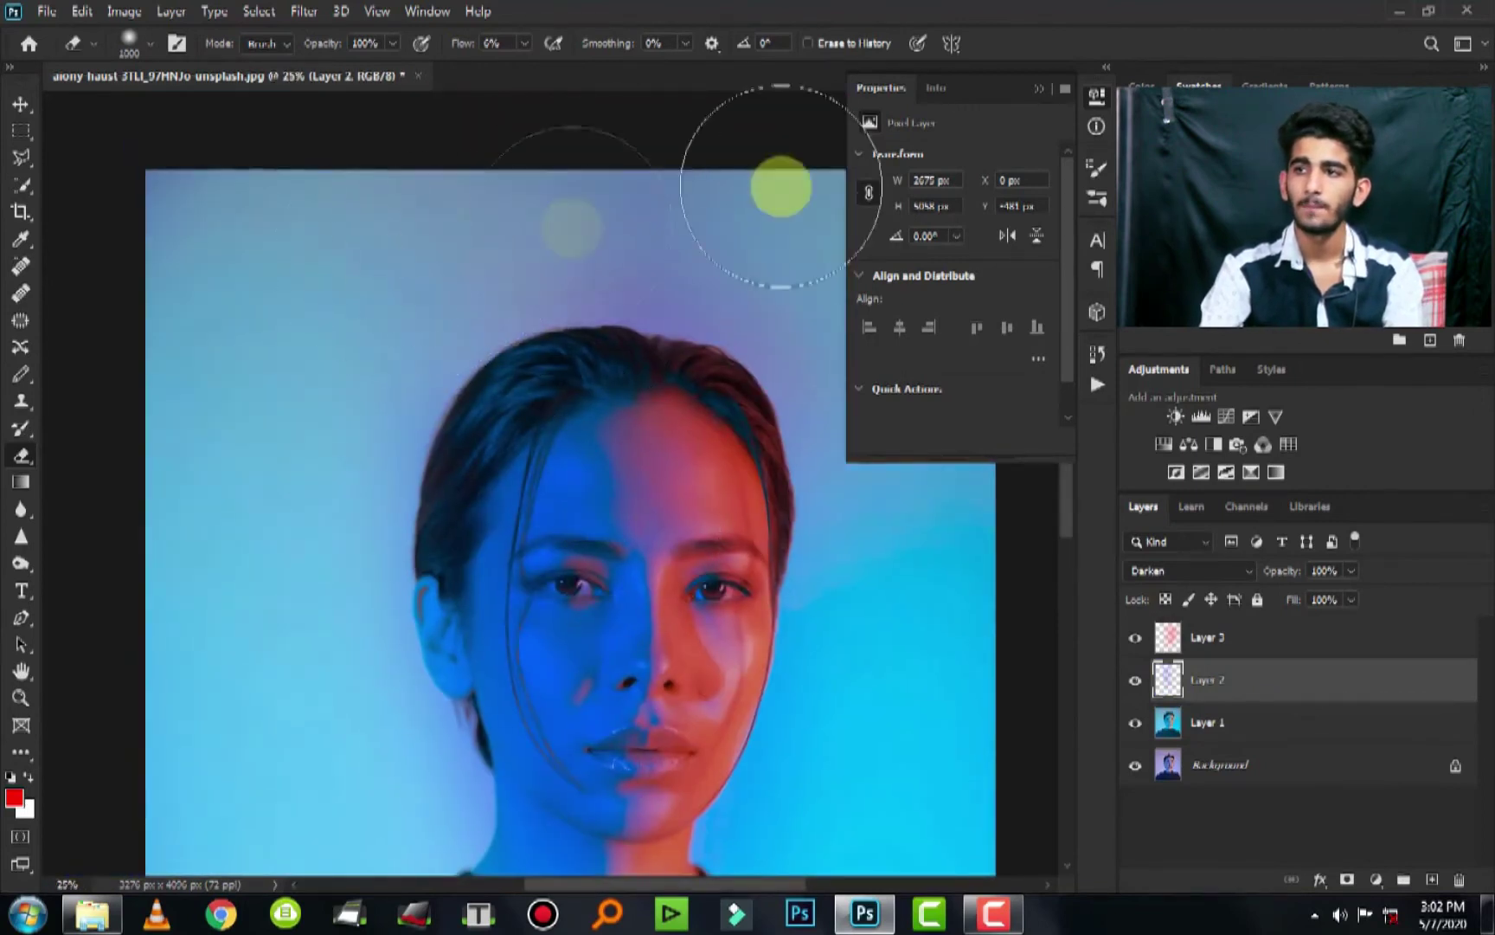
- Unlock Layer 2, then reselect Layer 3, the red gradient layer
click(1251, 638)
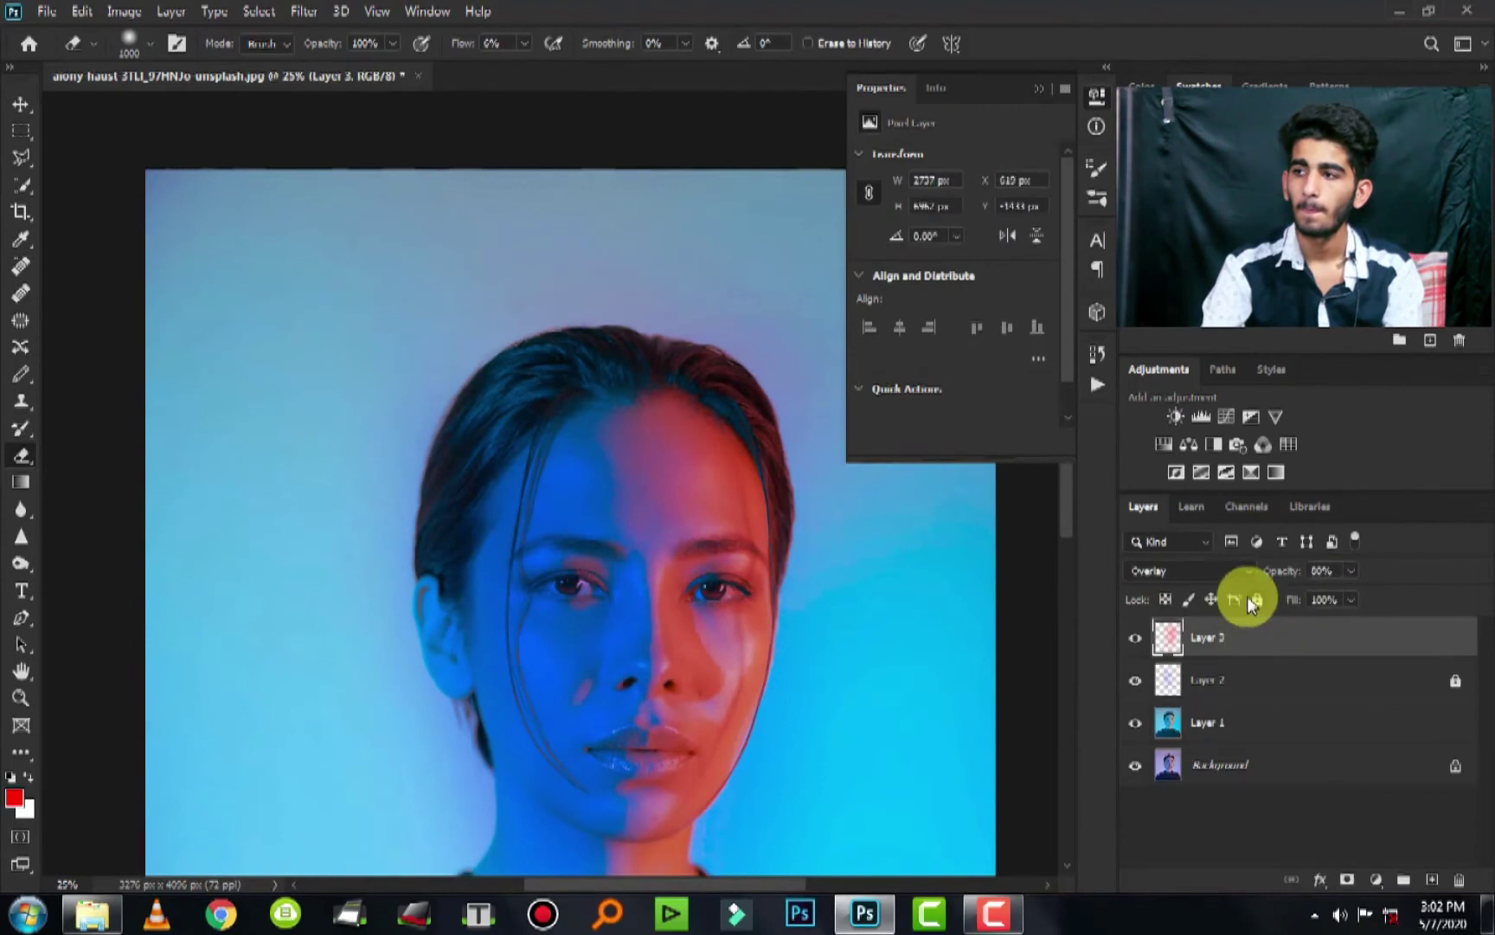
click(1280, 664)
click(1257, 599)
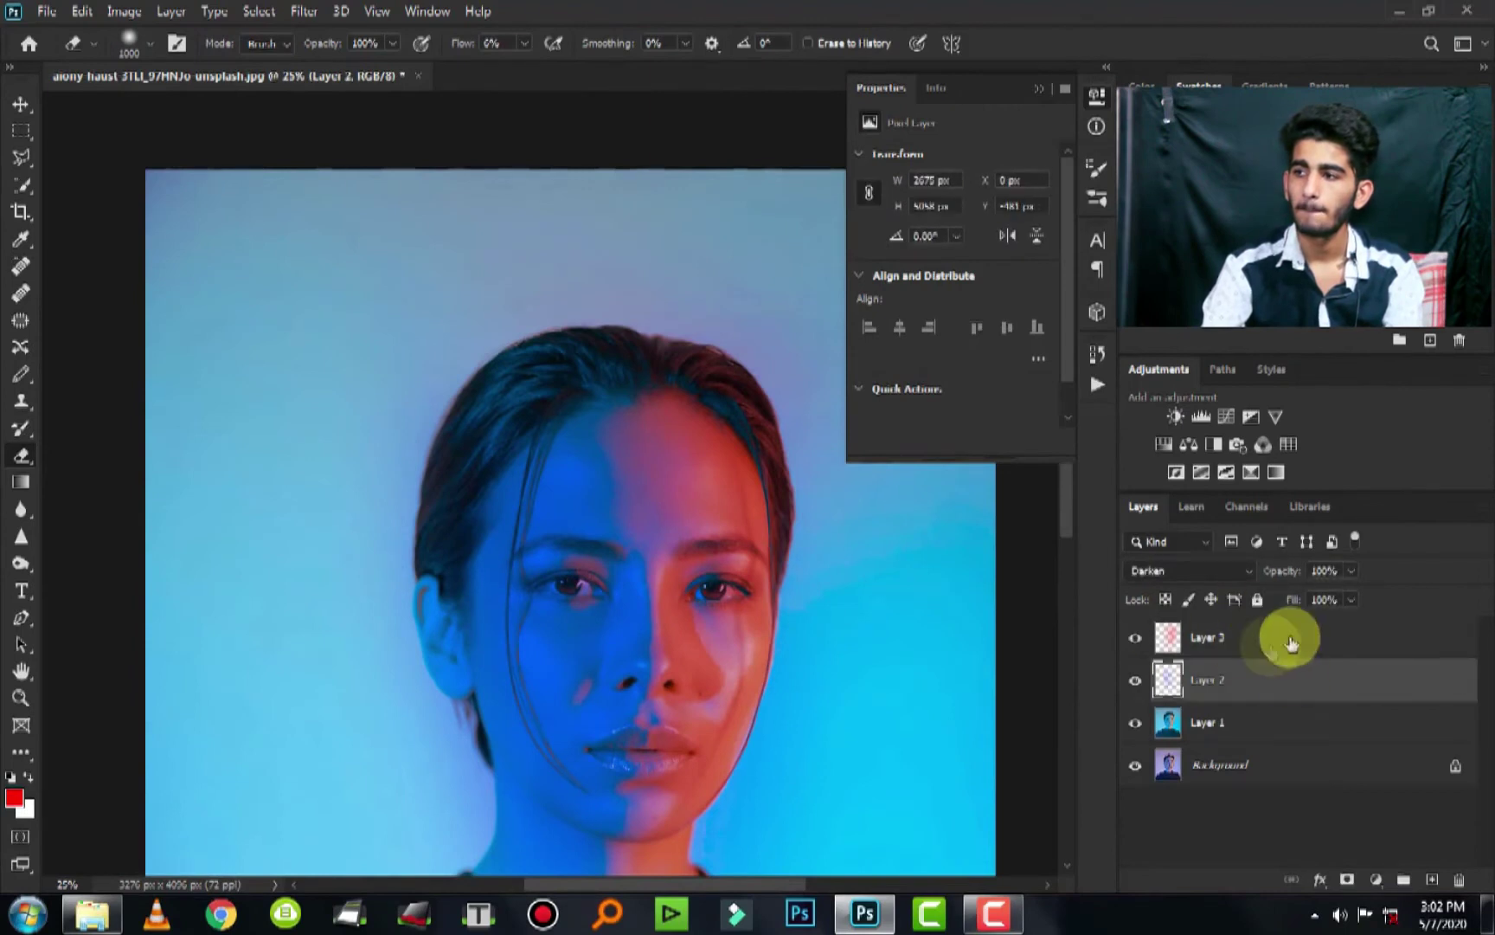
click(1285, 636)
scroll(308, 190, right, 3)
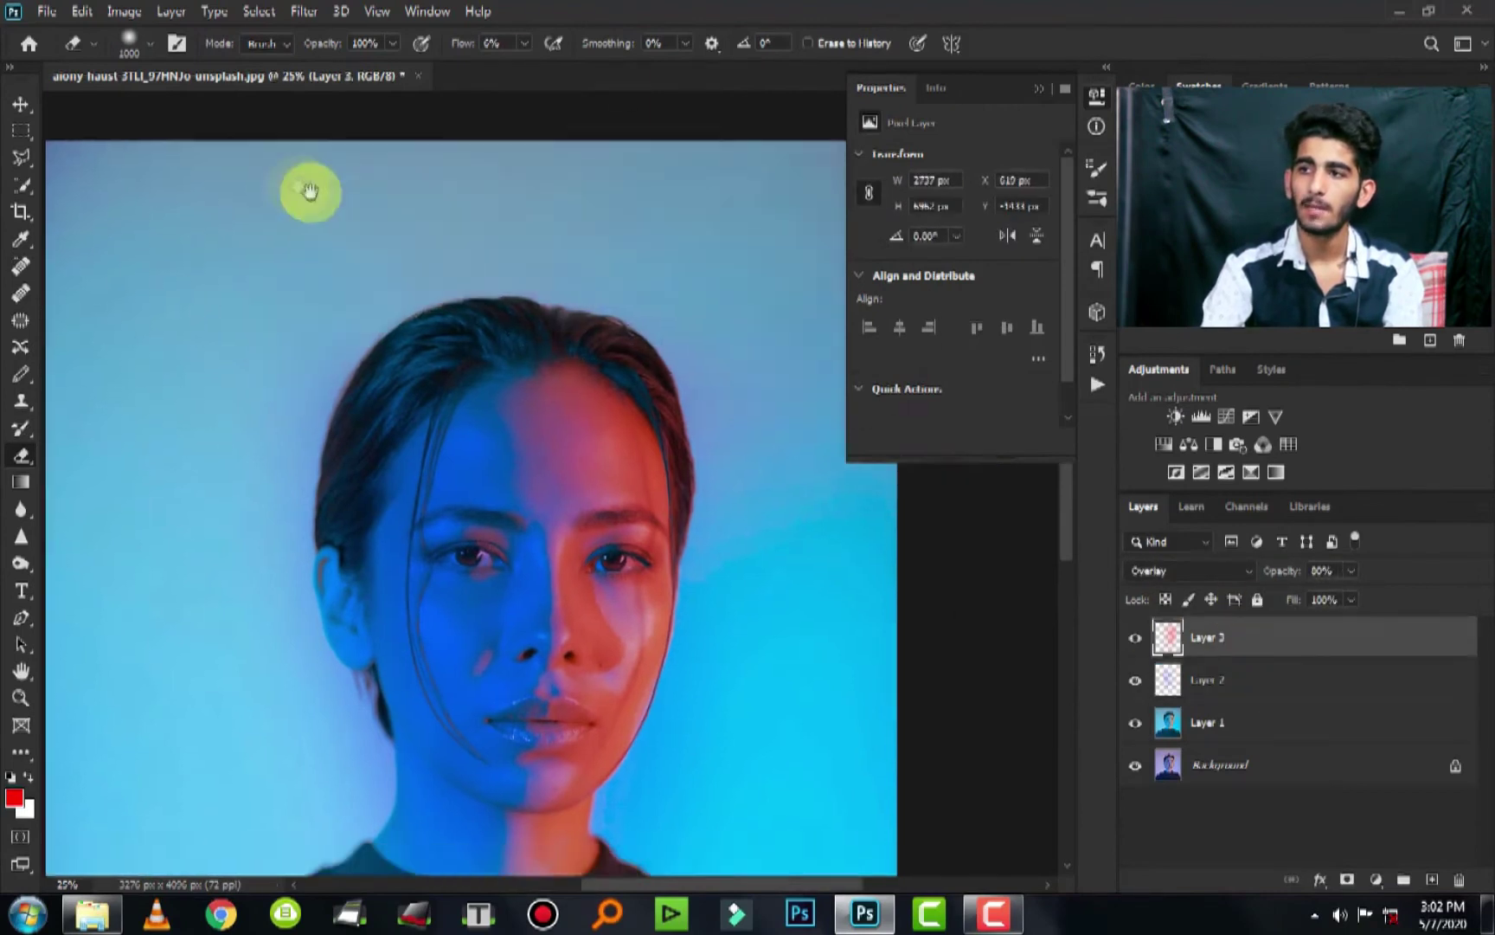
scroll(545, 390, down, 2)
scroll(779, 619, down, 1)
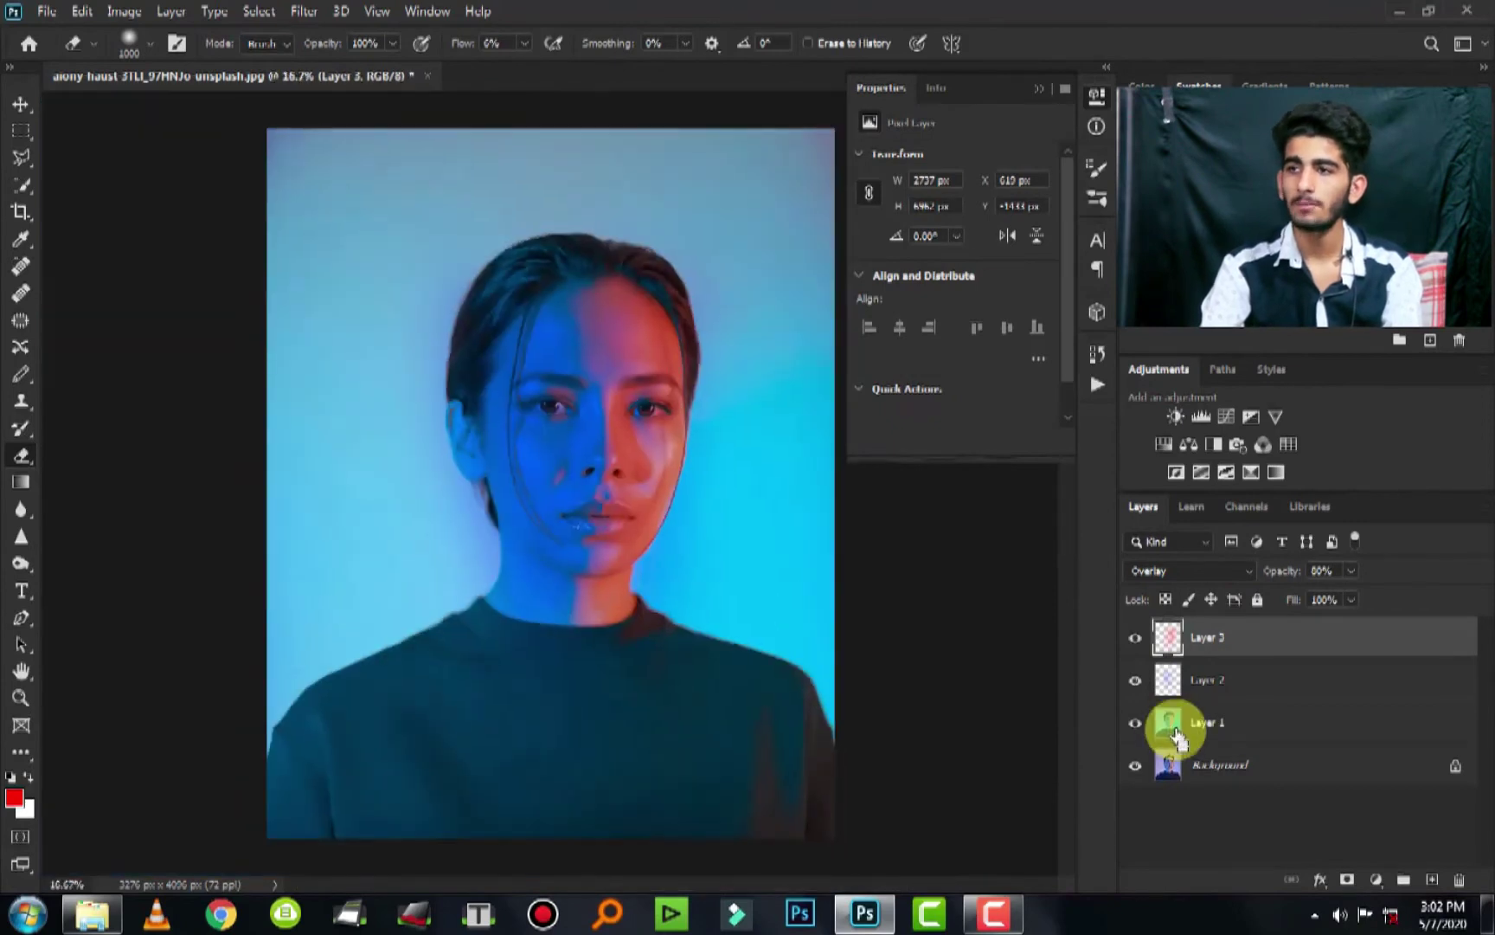
- Hide Layers 3, 2 and 1 to compare with the original photo, then show them again
click(1135, 640)
click(1134, 679)
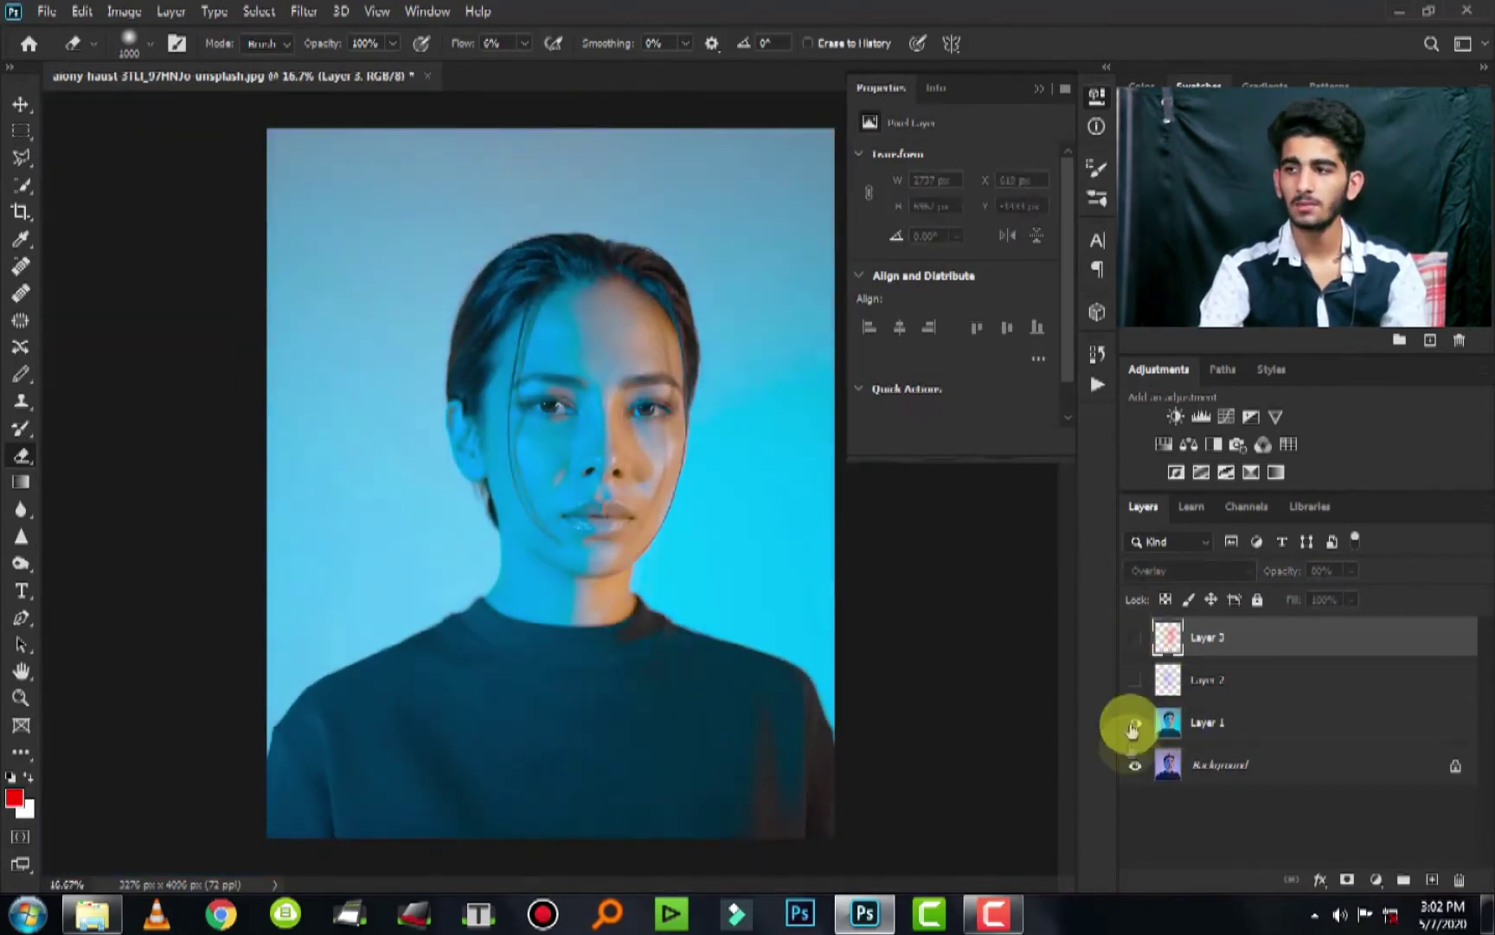
click(1134, 719)
click(1134, 722)
click(1135, 680)
click(1134, 637)
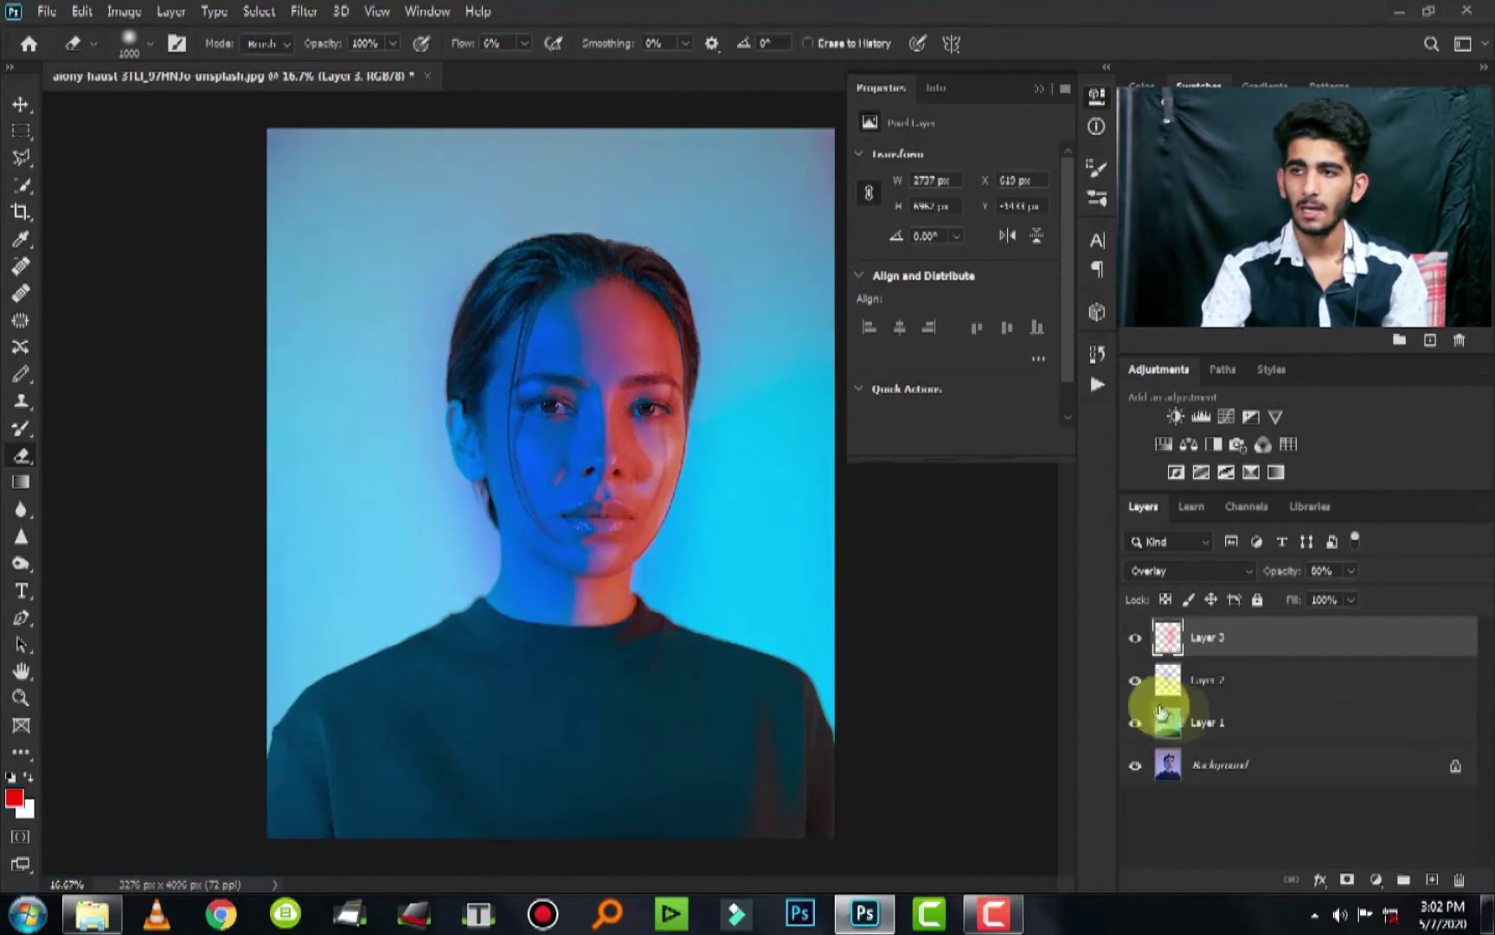
- Merge the layers into one, duplicate the result, and open the copy in Camera Raw
key(ctrl+shift+e)
key(ctrl+plus)
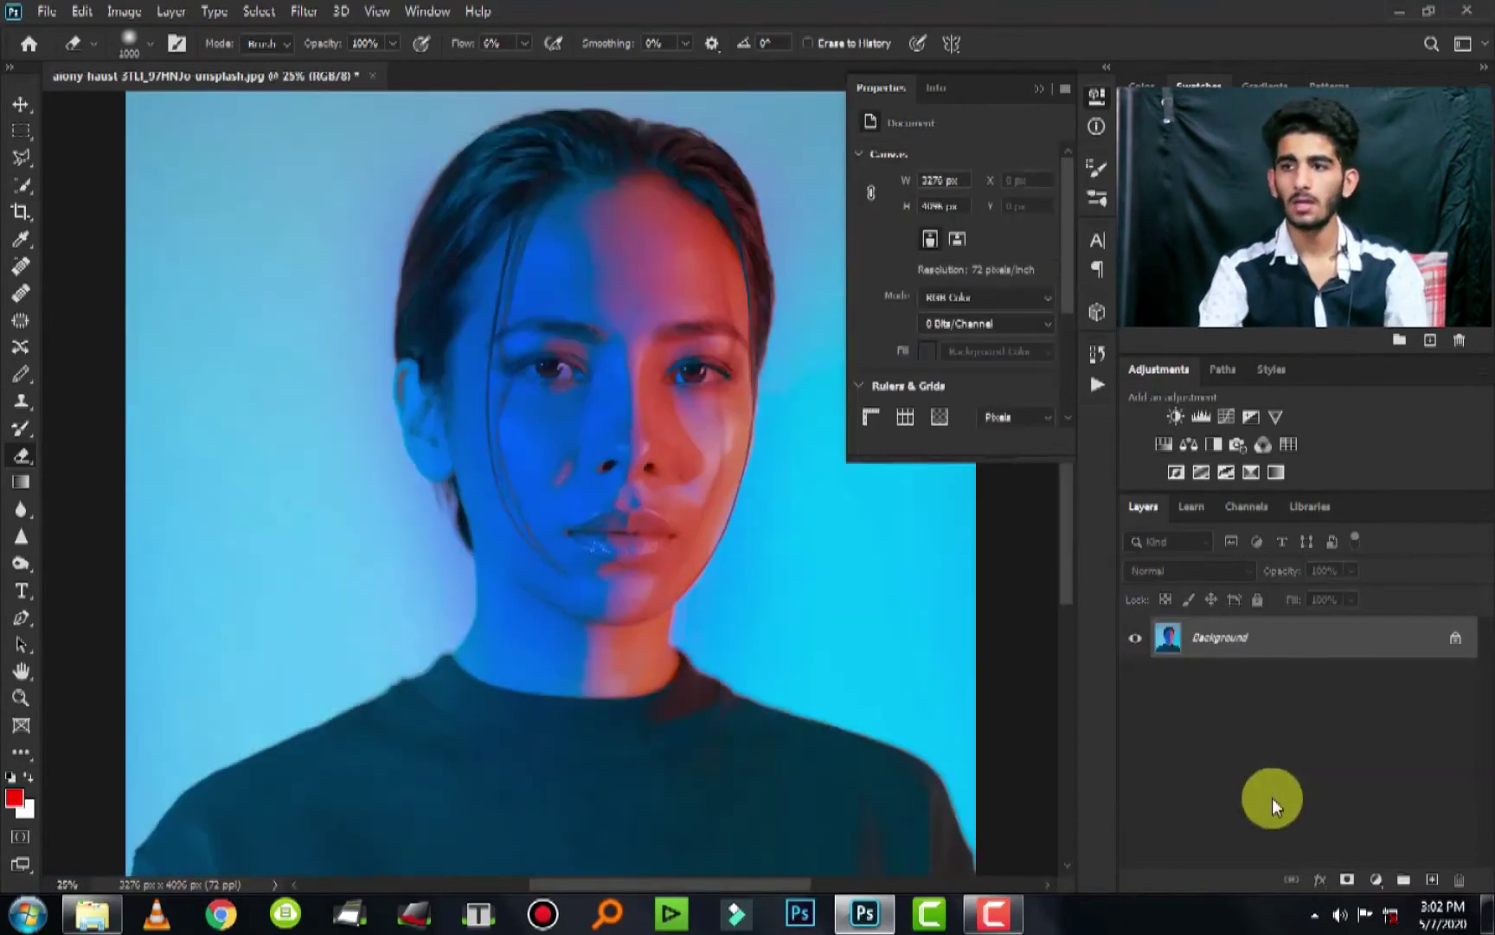
key(ctrl+j)
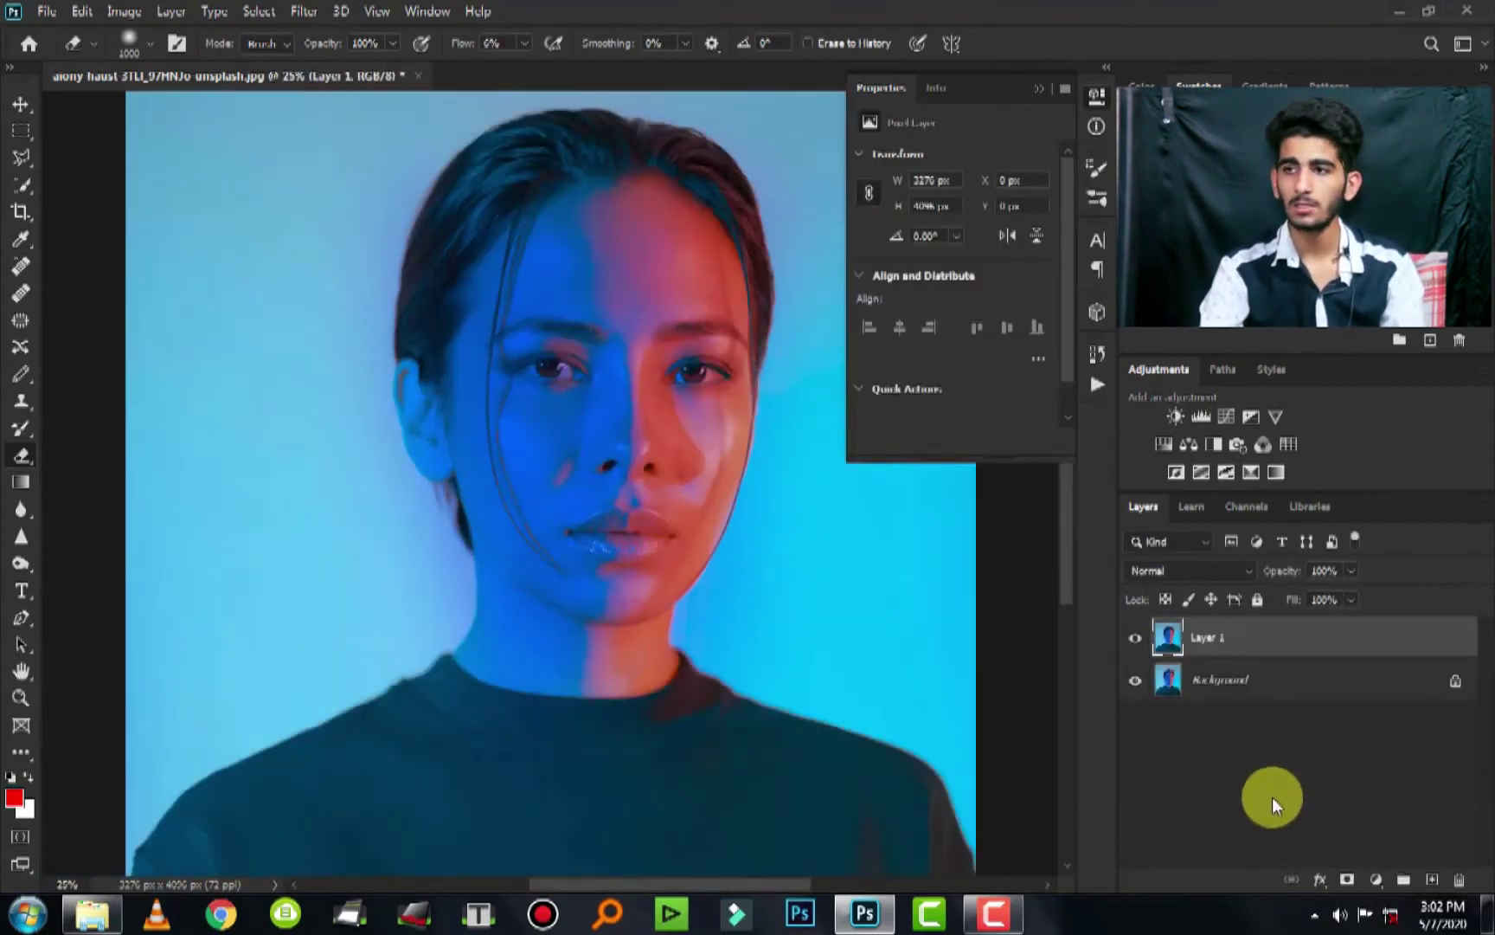
key(ctrl+shift+a)
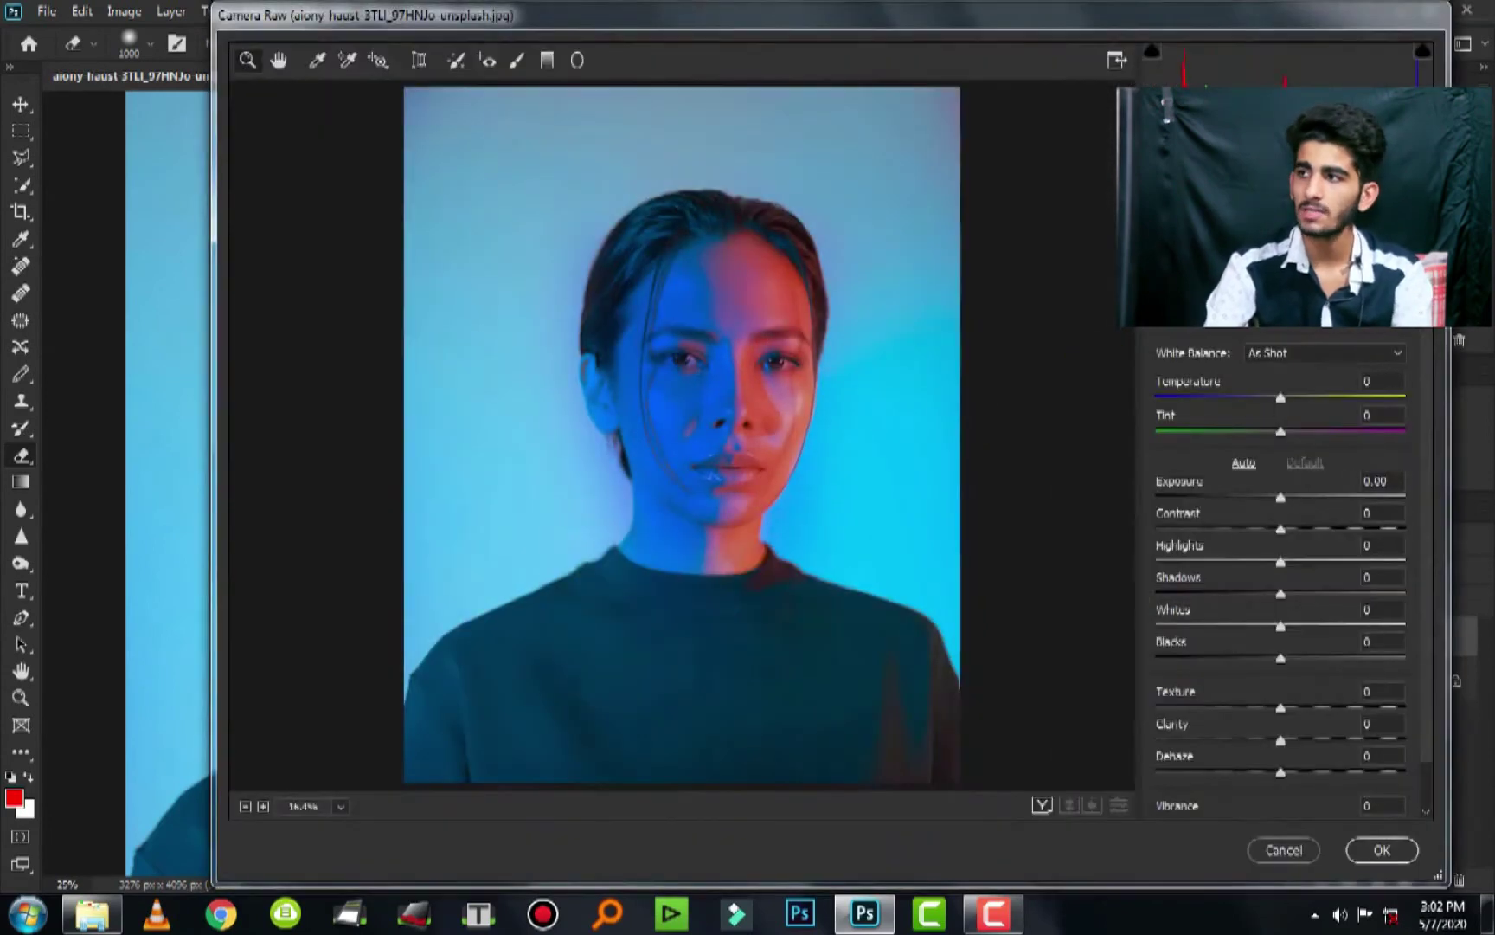
- Max the green primary hue, swing blue hue the other way, shift red hue, and adjust primary saturations
mouse_move(1285, 518)
mouse_down()
mouse_move(1185, 517)
mouse_move(1333, 523)
mouse_up()
mouse_move(1309, 614)
mouse_down()
mouse_move(1151, 610)
mouse_move(1342, 613)
mouse_move(1078, 595)
mouse_up()
mouse_move(1285, 426)
mouse_down()
mouse_move(1134, 427)
mouse_move(1475, 428)
mouse_up()
mouse_move(1282, 459)
mouse_down()
mouse_move(1112, 444)
mouse_move(1301, 474)
mouse_move(1252, 458)
mouse_up()
drag(1279, 554, 1129, 559)
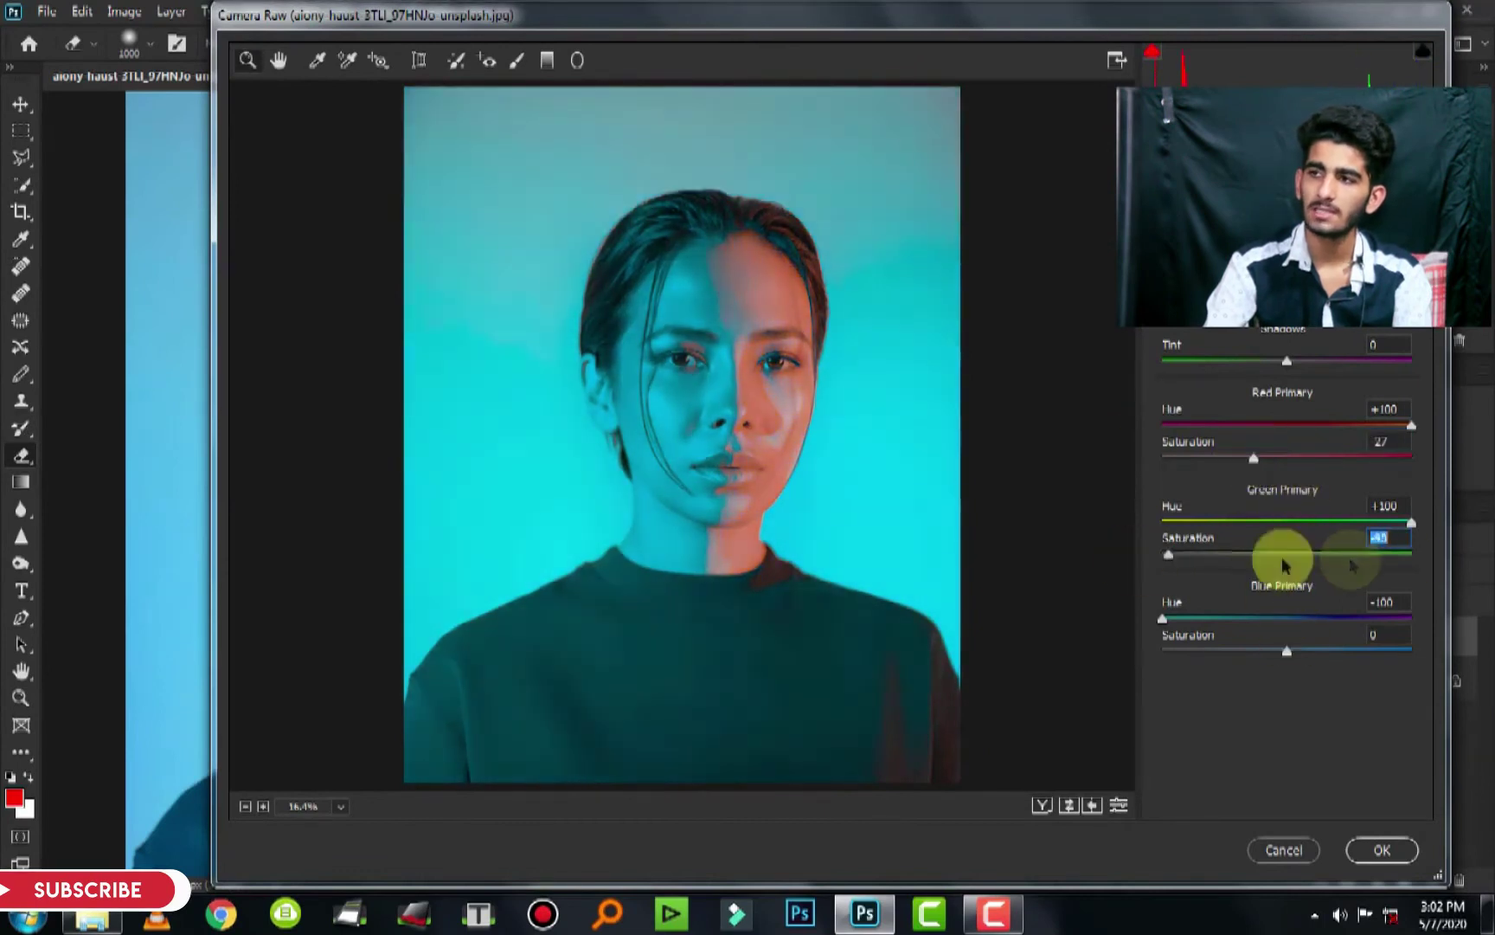
- Push the Split Toning balance to -100
click(1269, 207)
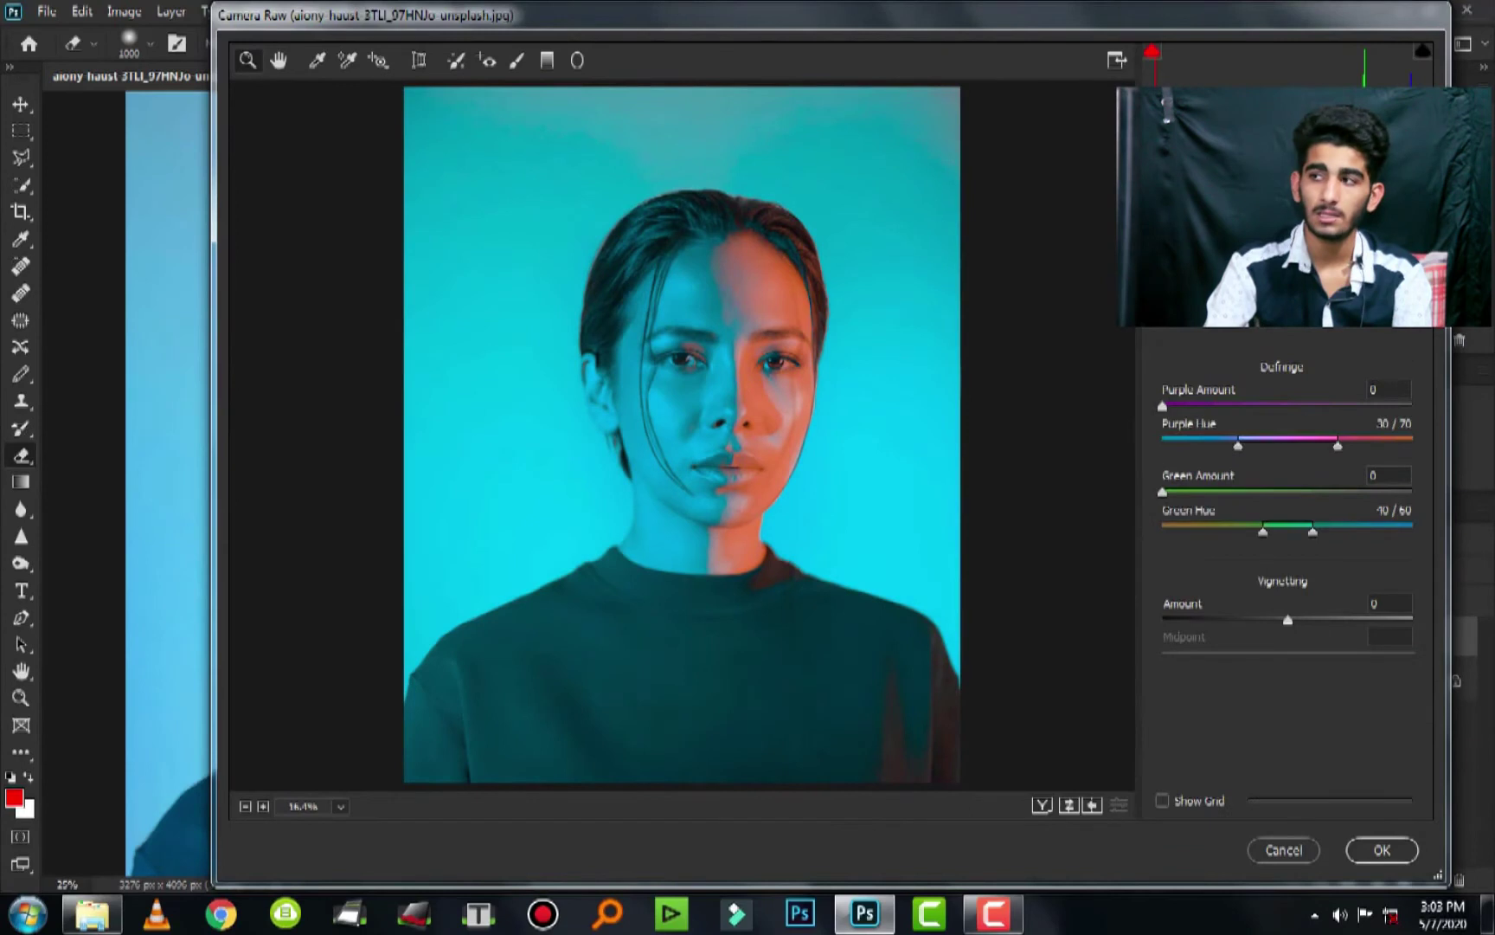
click(1268, 208)
click(1263, 407)
drag(1264, 407, 1116, 407)
text(0)
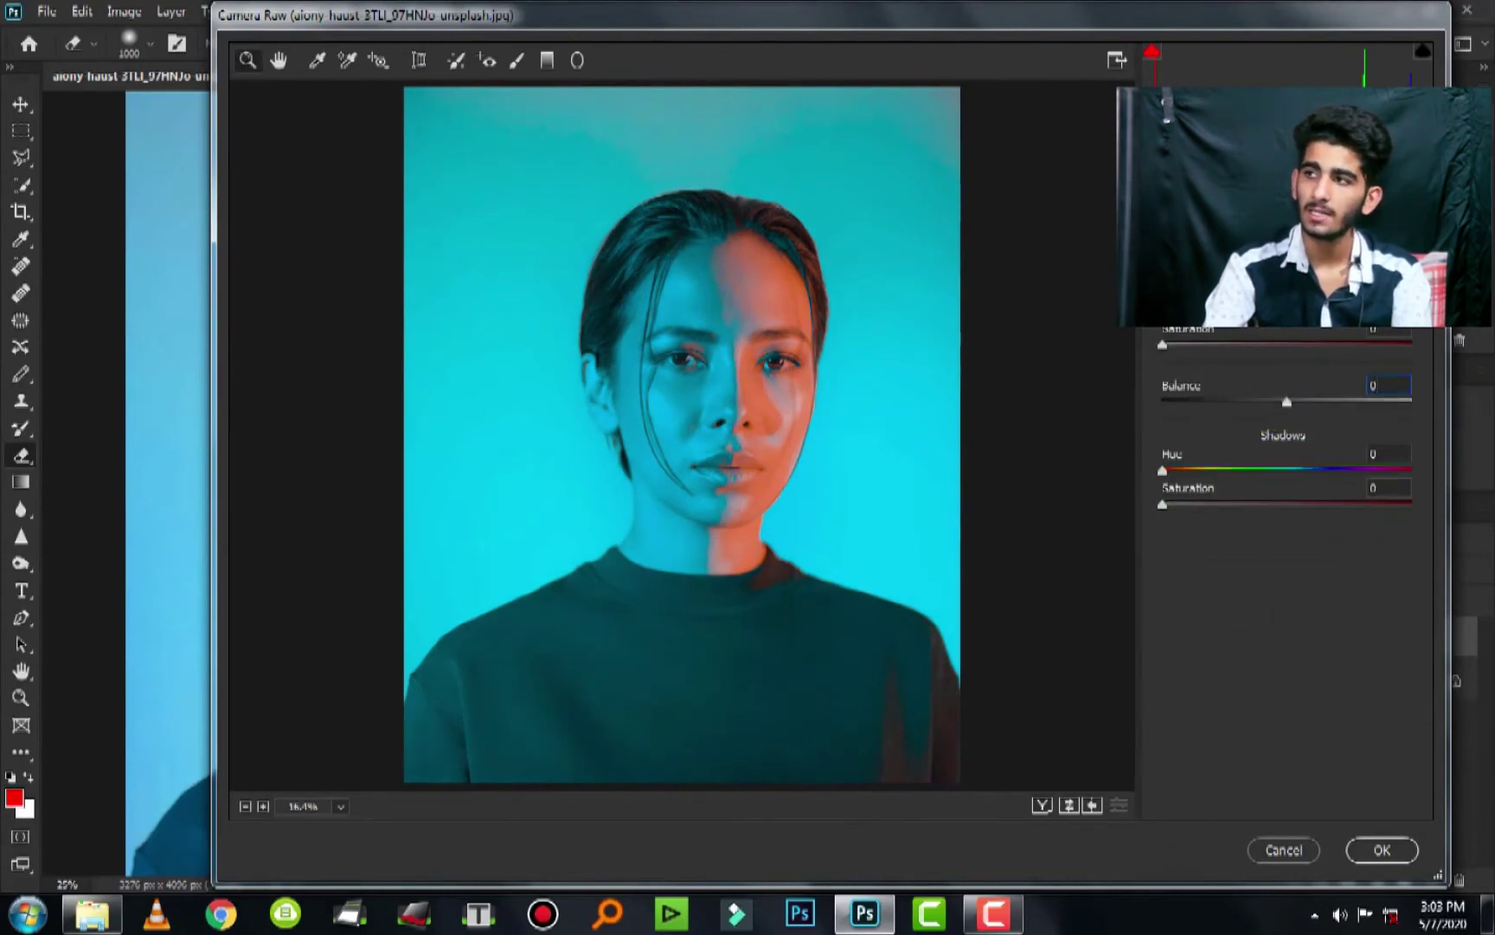
- In HSL, test and reset Yellows and Aquas, then swing Blues to -100
click(1246, 208)
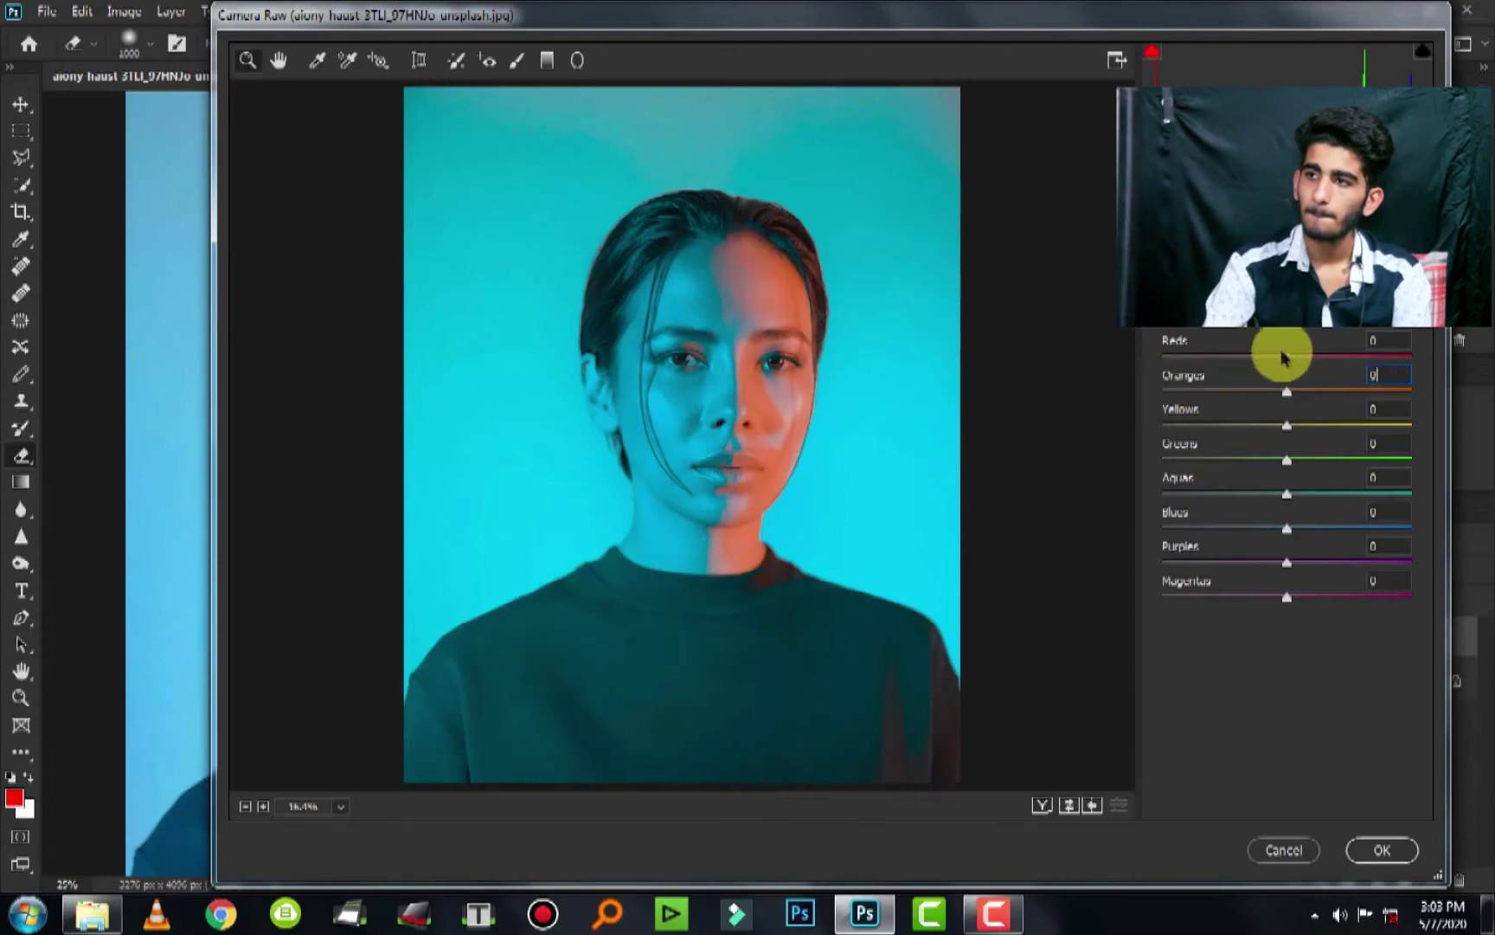
drag(1287, 425, 1480, 439)
double_click(1411, 425)
drag(1289, 494, 1488, 502)
double_click(1412, 495)
drag(1318, 541, 1489, 558)
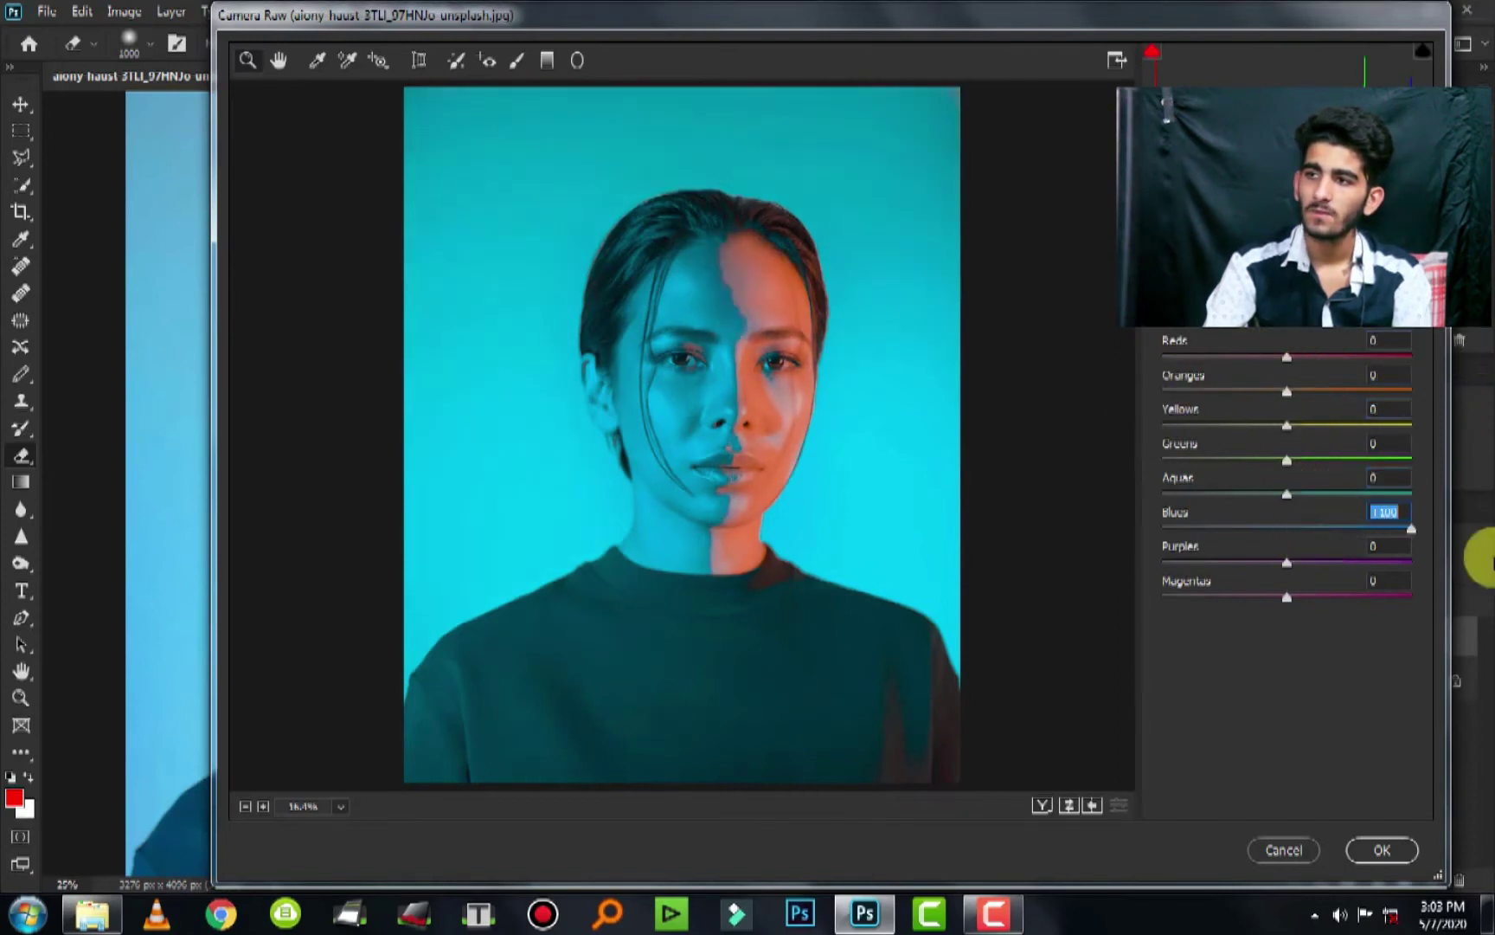
mouse_move(1411, 528)
mouse_down()
mouse_move(1094, 532)
mouse_move(1433, 531)
mouse_move(1345, 527)
mouse_move(1330, 495)
mouse_move(1467, 490)
mouse_move(1325, 507)
mouse_move(1327, 422)
mouse_up()
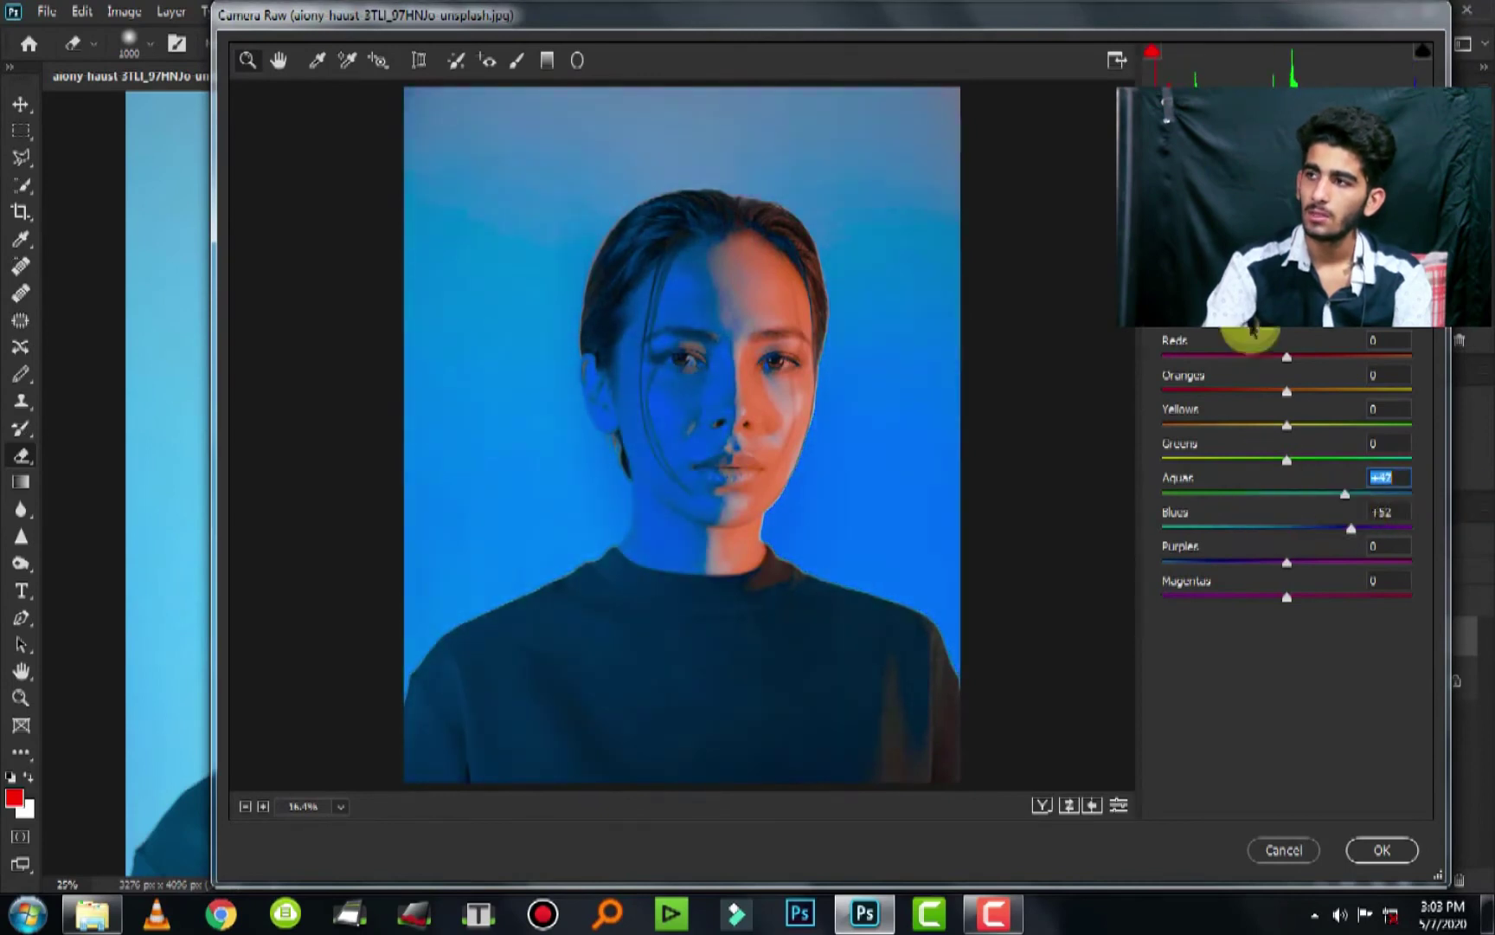
- Nudge Blues down slightly, boost Oranges to redden the lit face half, and apply the edits
click(1243, 327)
mouse_move(1287, 528)
mouse_down()
mouse_move(1205, 525)
mouse_move(1281, 529)
mouse_up()
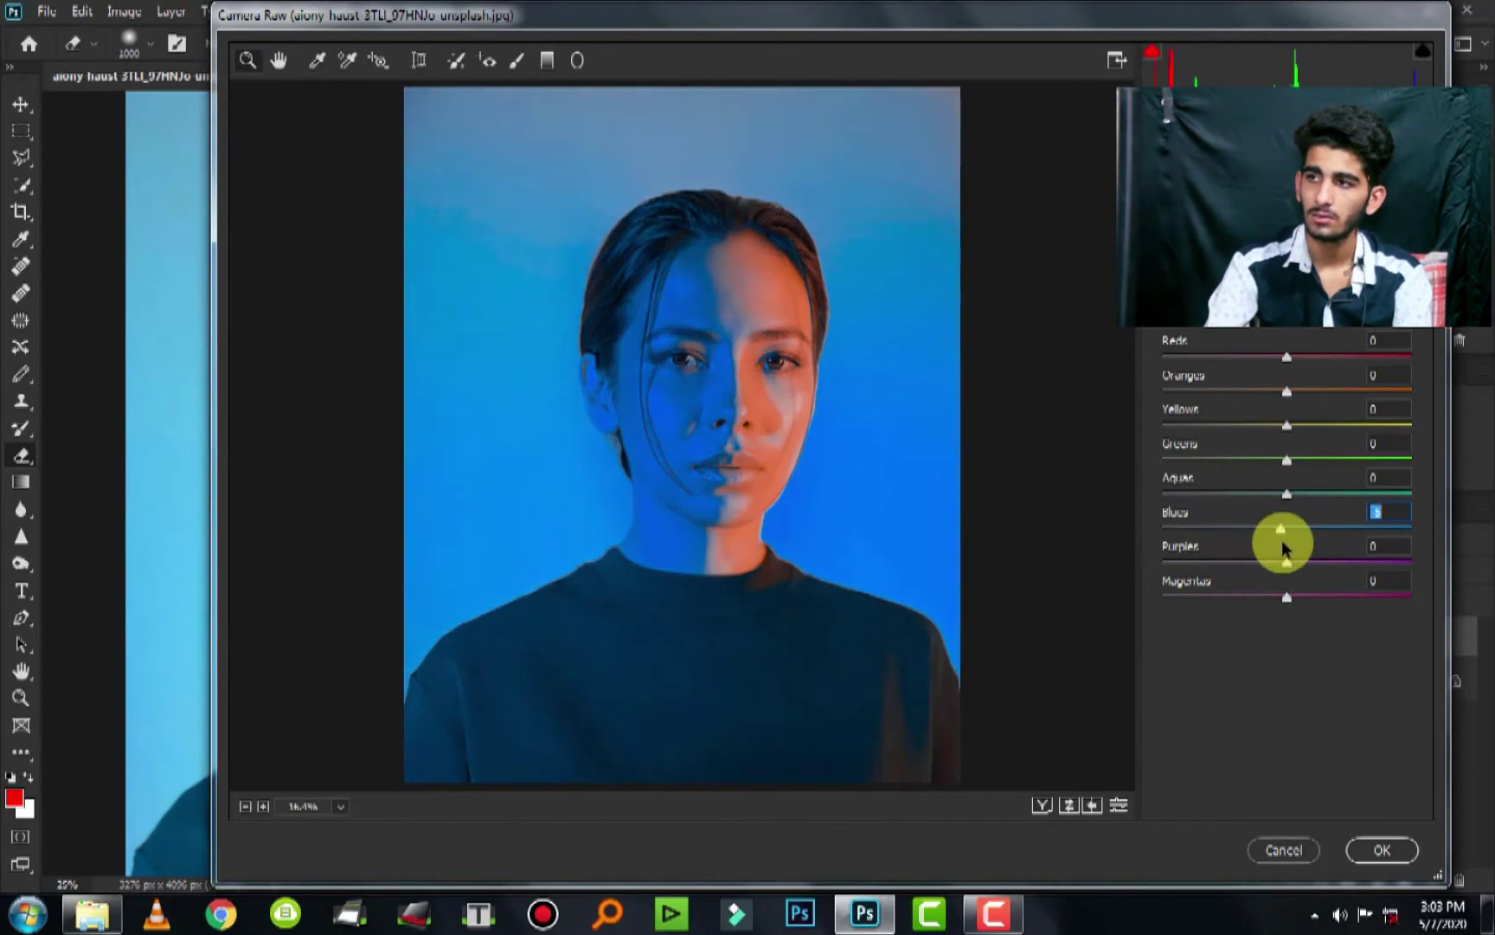
key(Tab)
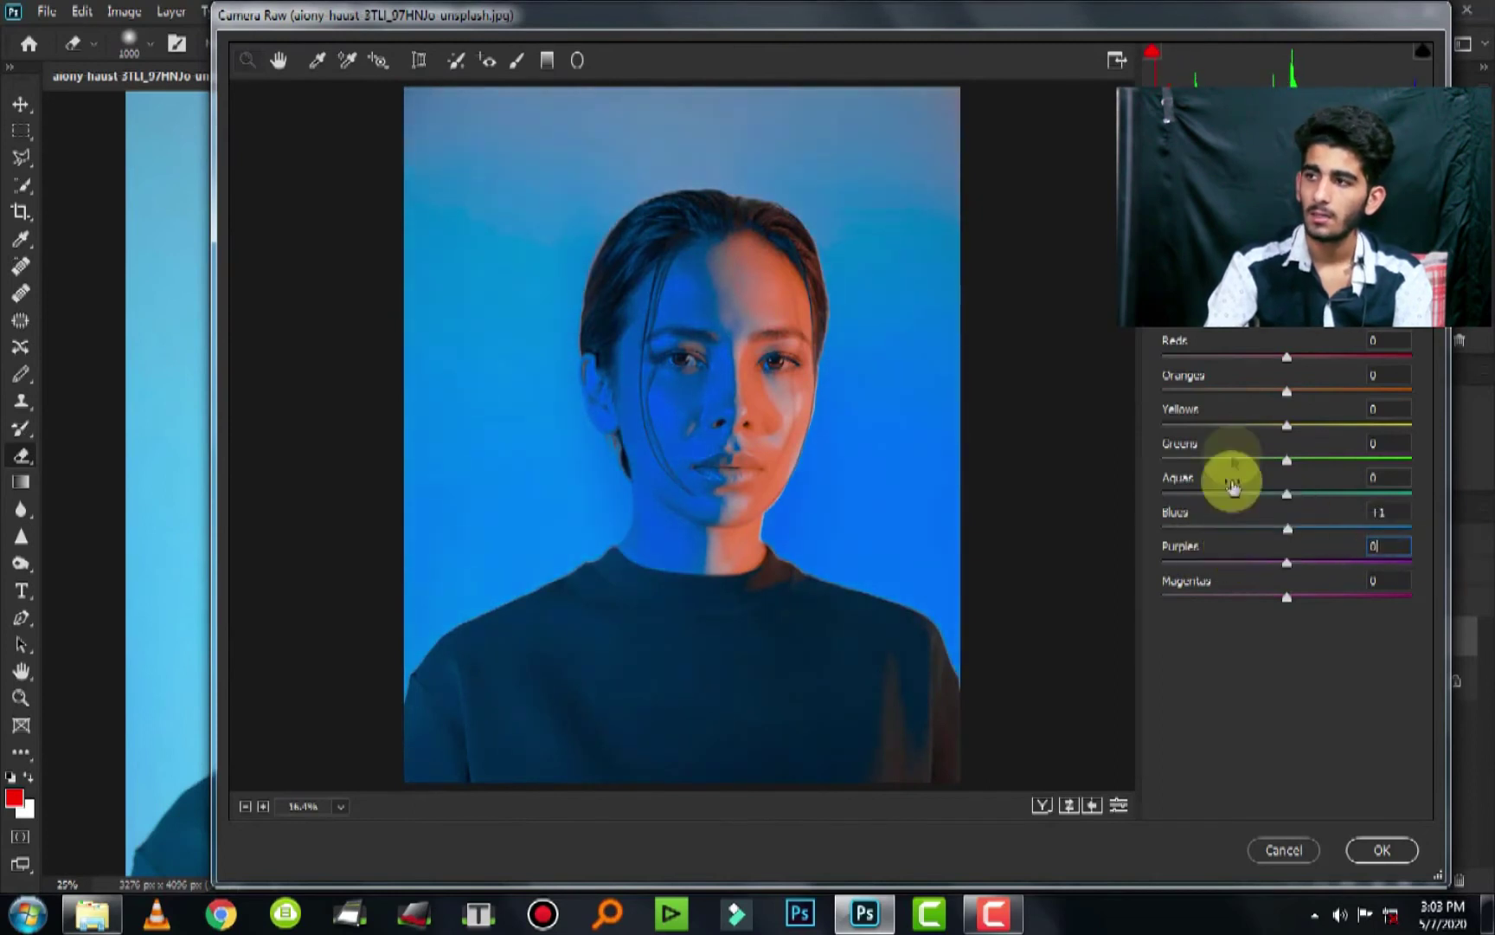
mouse_move(1290, 387)
mouse_down()
mouse_move(1084, 397)
mouse_move(1413, 398)
mouse_move(1101, 400)
mouse_move(1362, 384)
mouse_move(1285, 400)
mouse_move(1309, 405)
mouse_move(1335, 354)
mouse_move(1288, 367)
mouse_up()
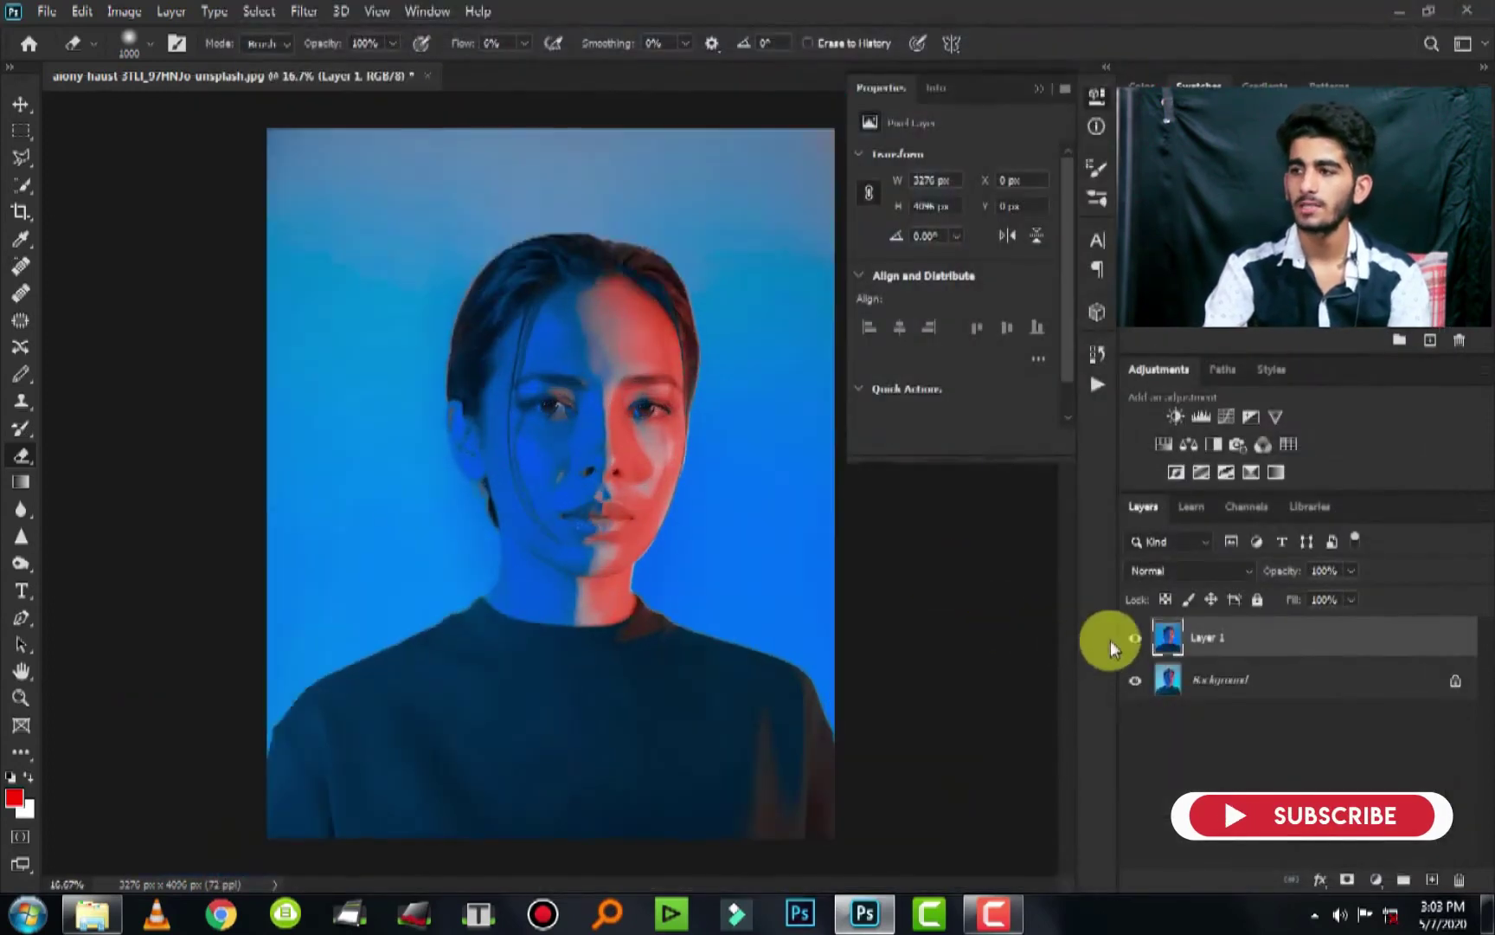
key(ctrl+plus)
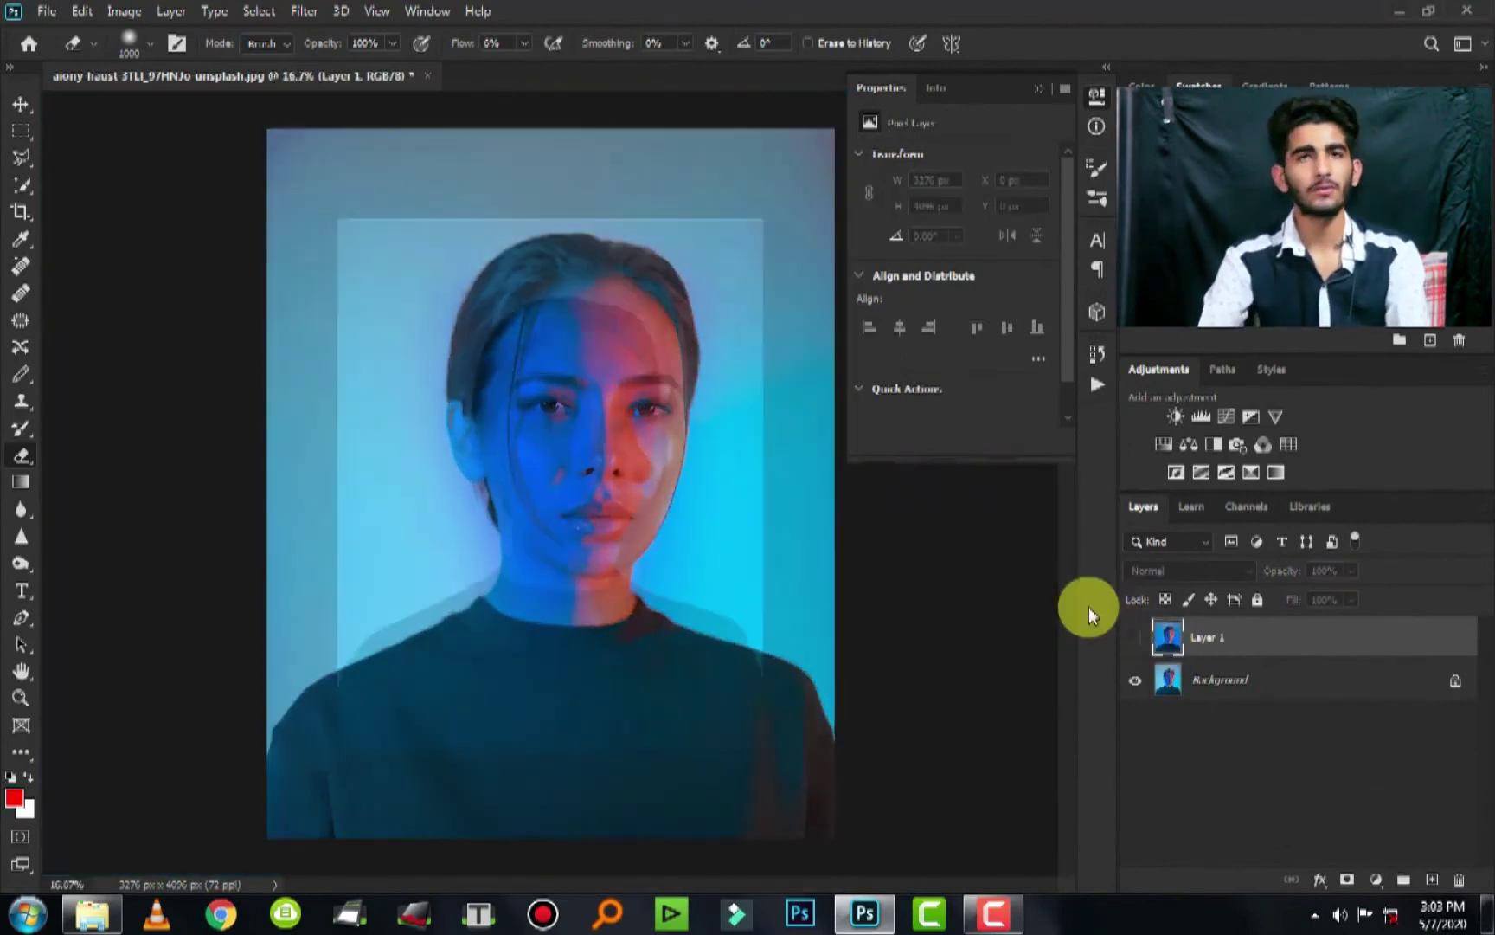
- Zoom to view the whole portrait with the recoloured duplicate hidden
key(ctrl+plus)
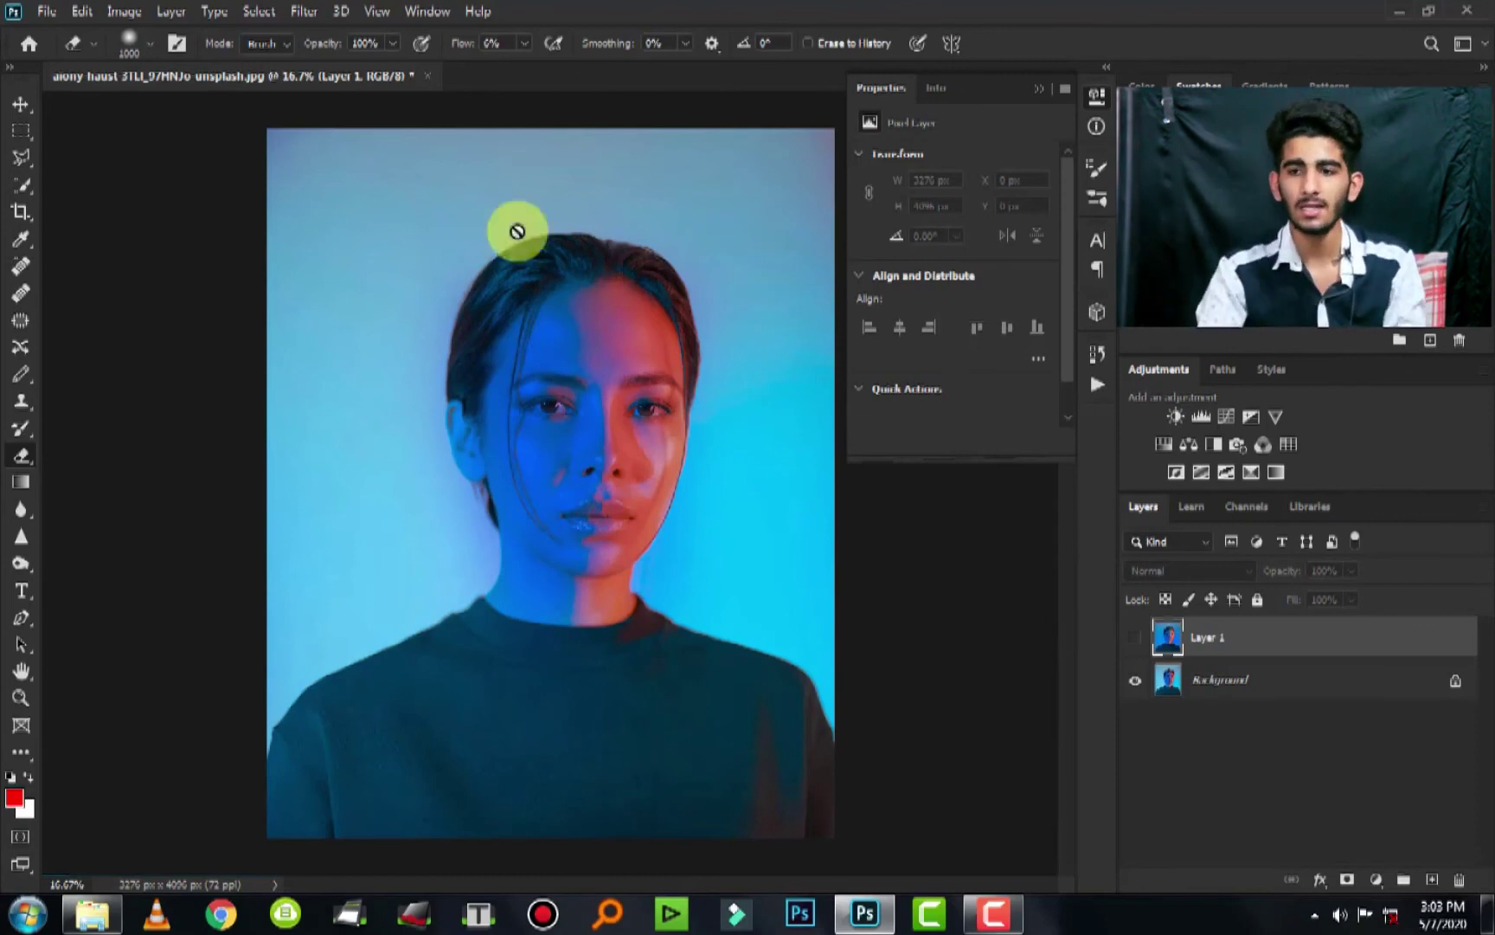
click(92, 913)
scroll(302, 417, down, 5)
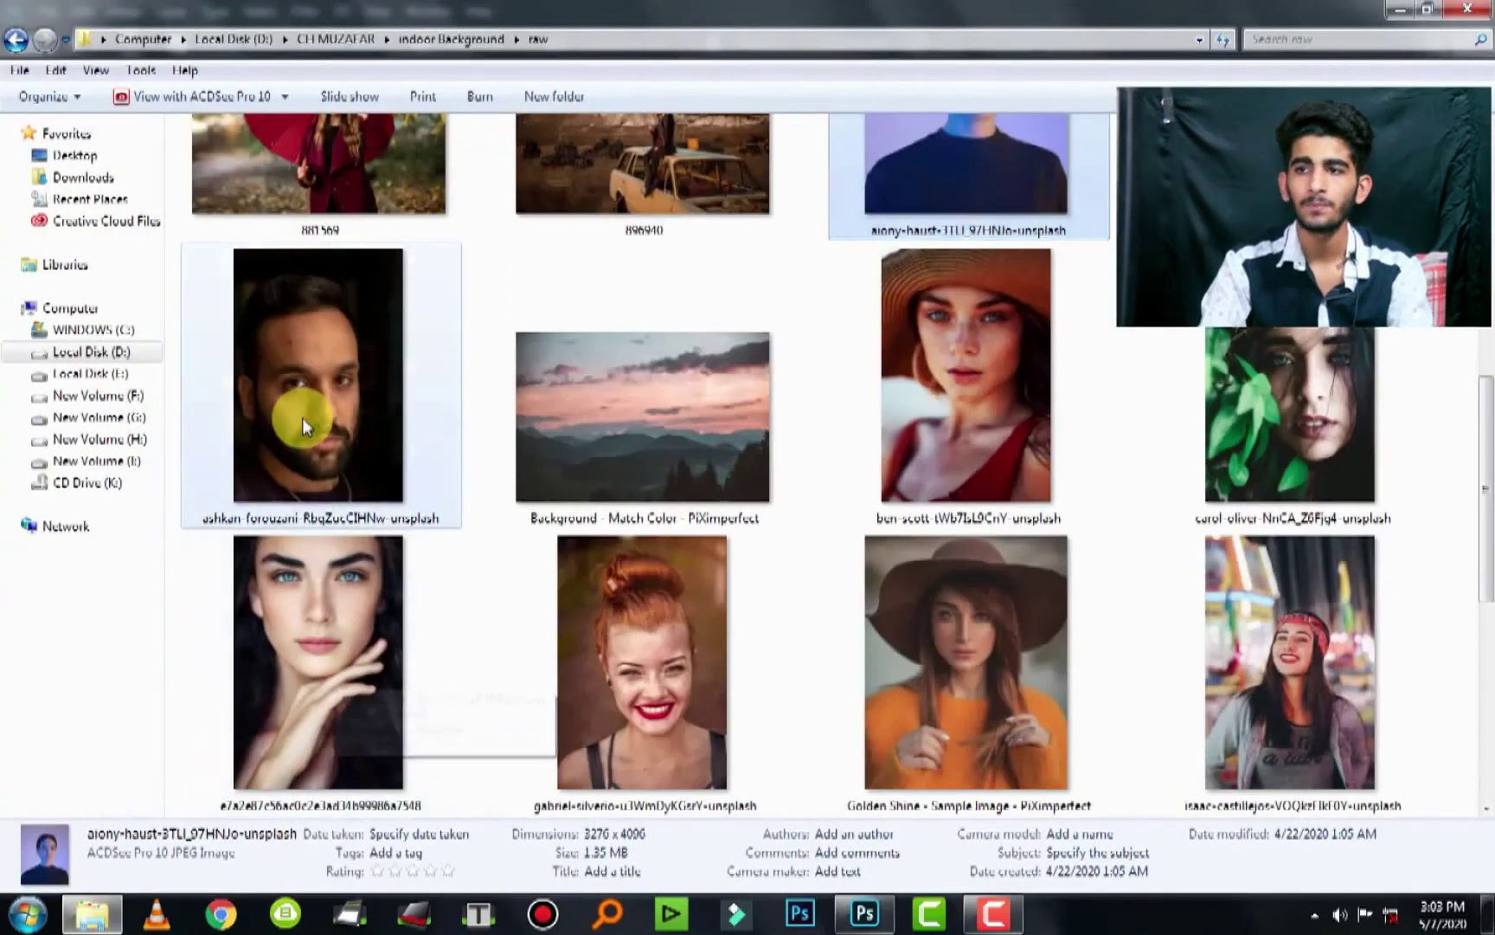
double_click(303, 417)
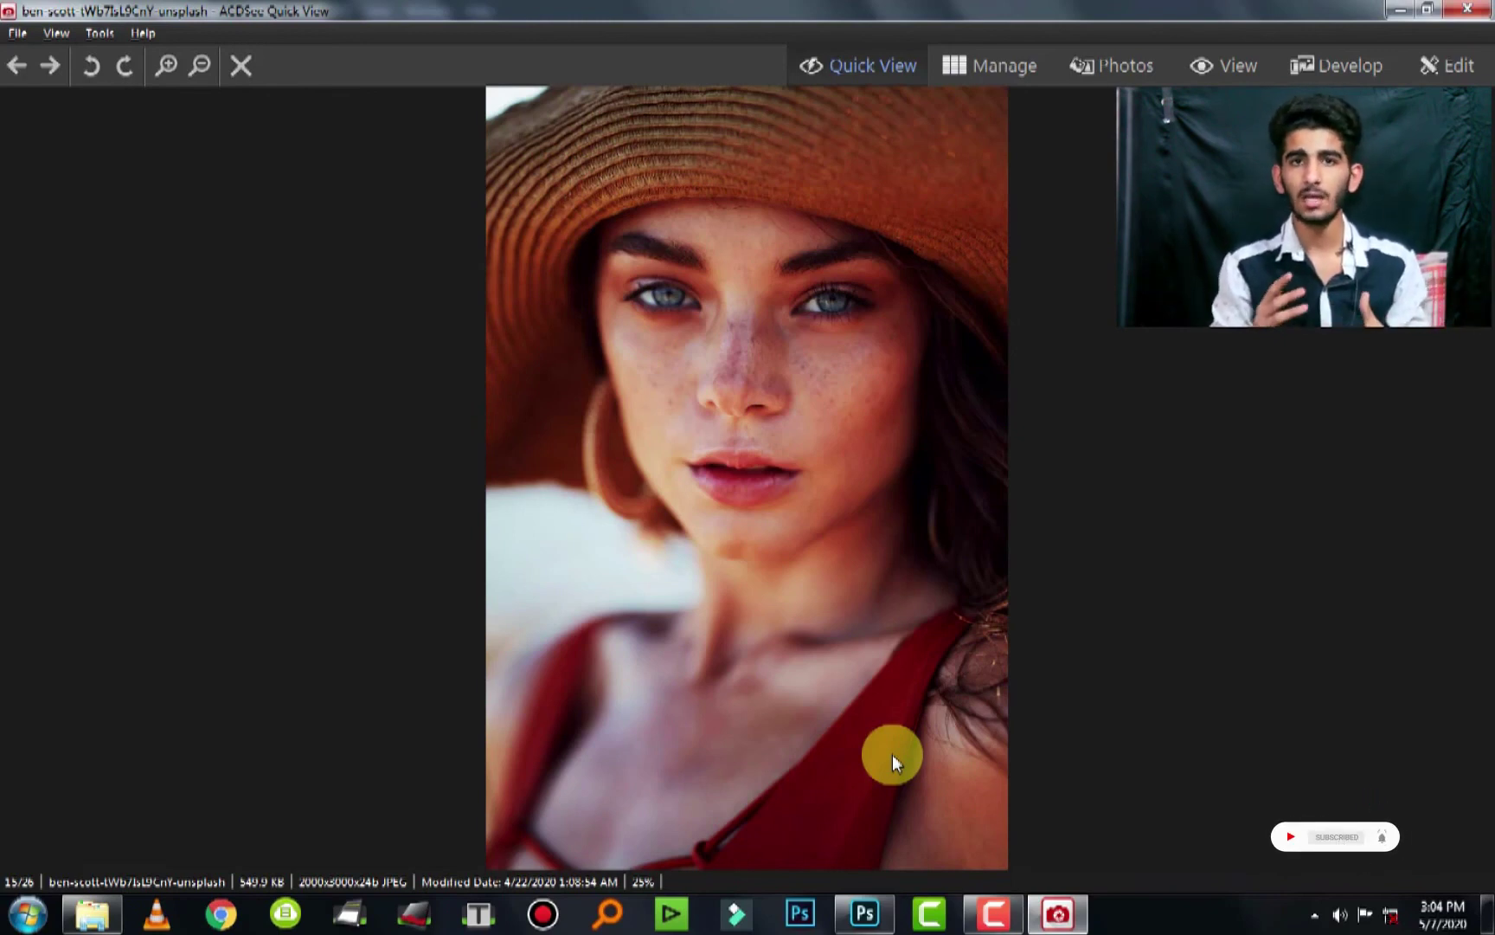
right_click(956, 593)
key(Escape)
key(Escape)
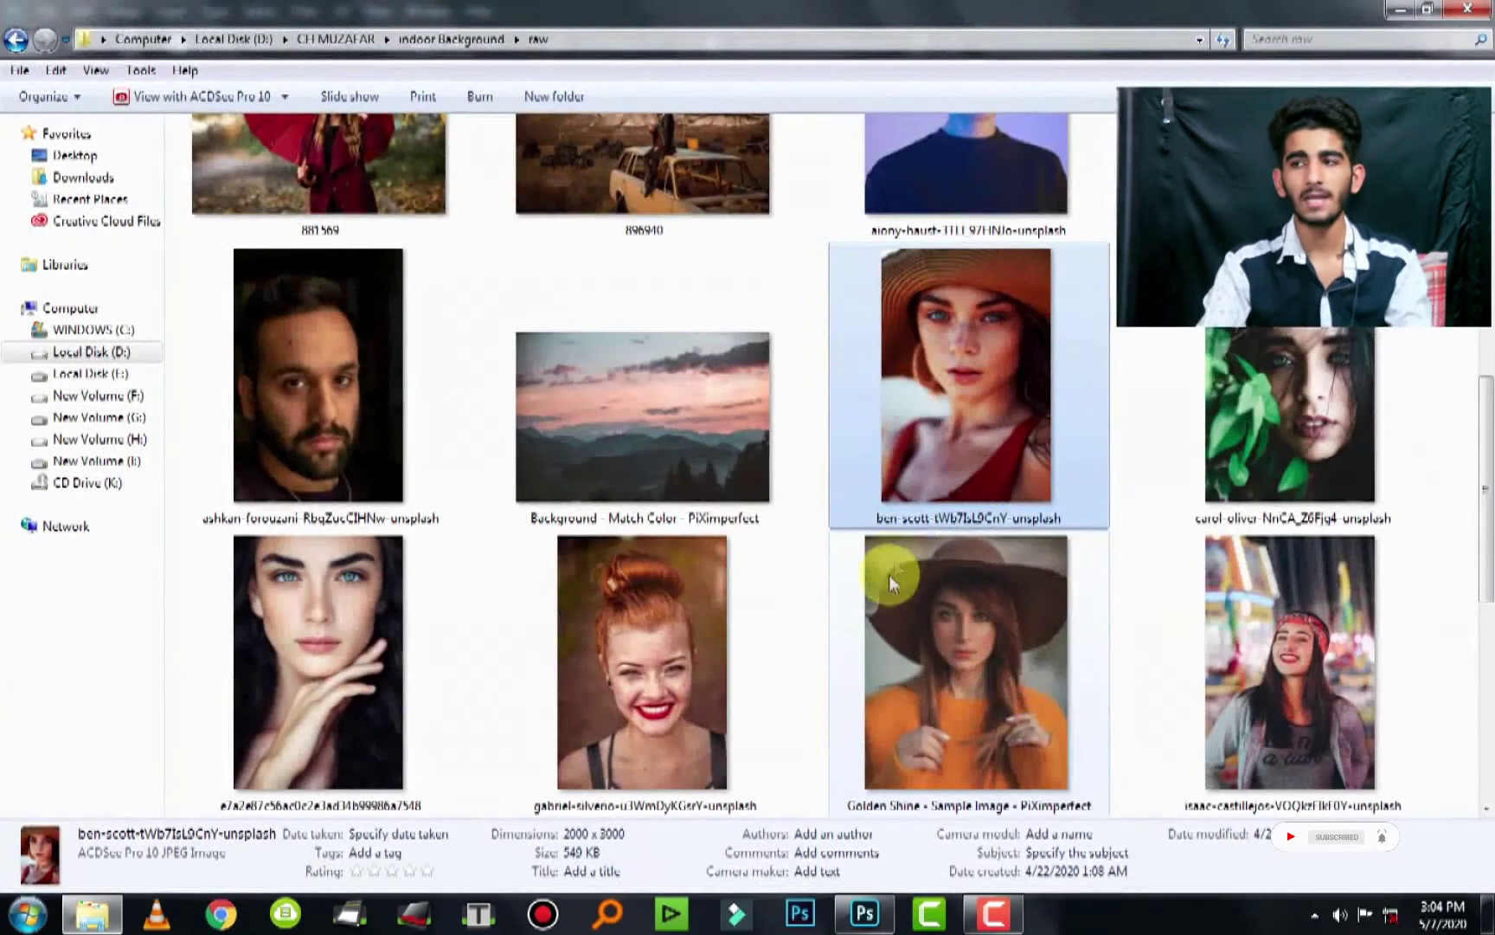
click(865, 913)
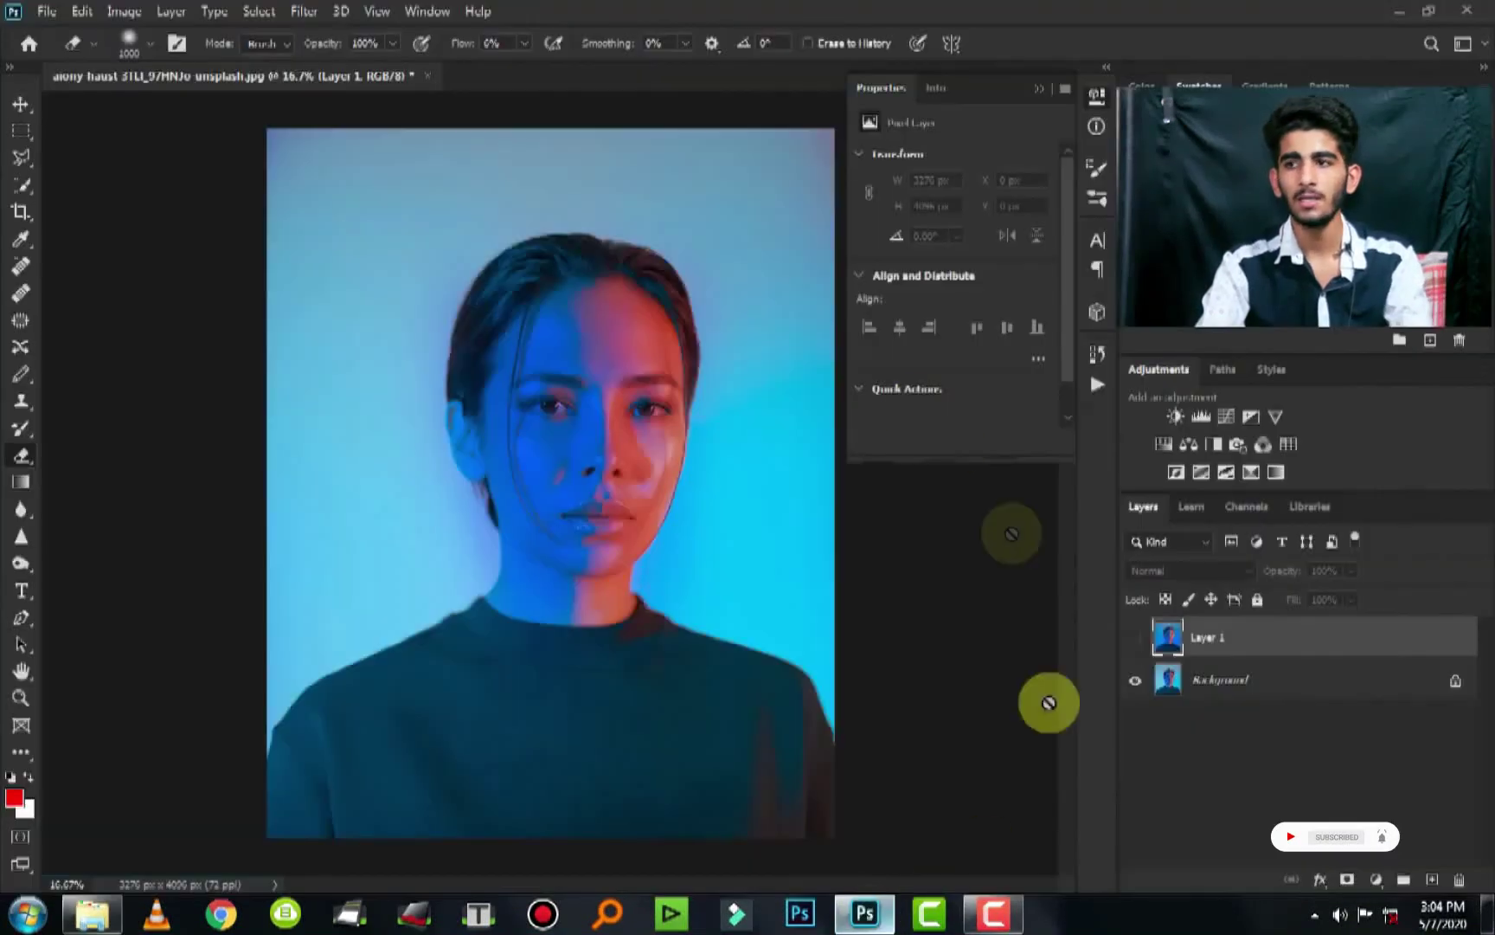